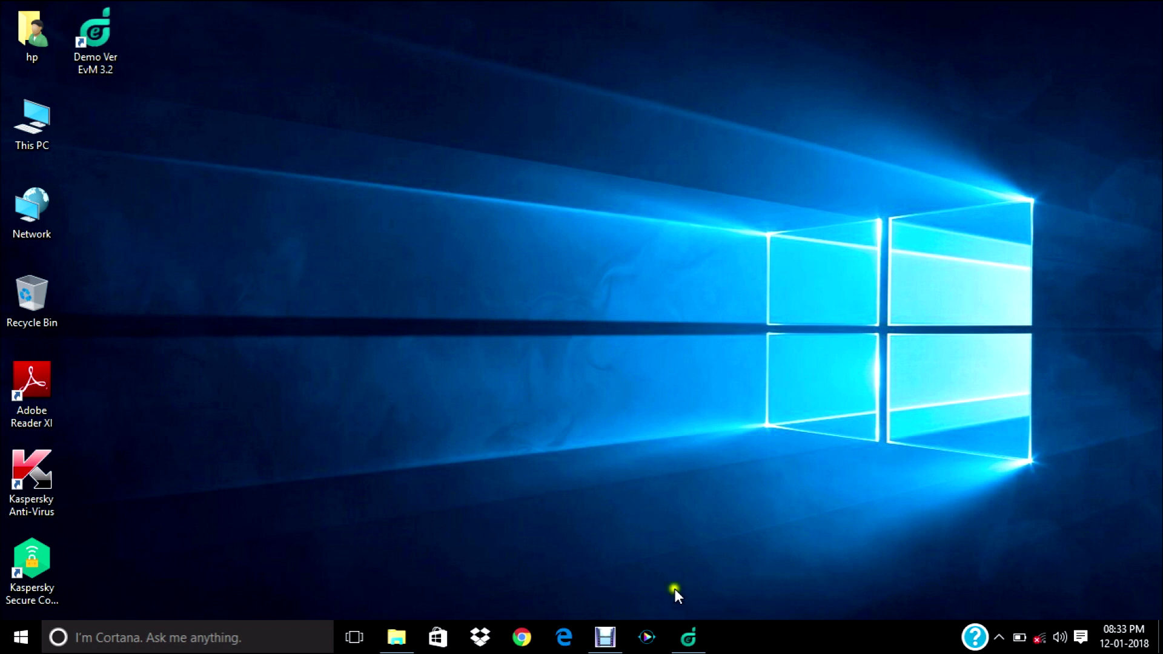
# Switch to Event Management and open the Booking form
pyautogui.click(691, 639)
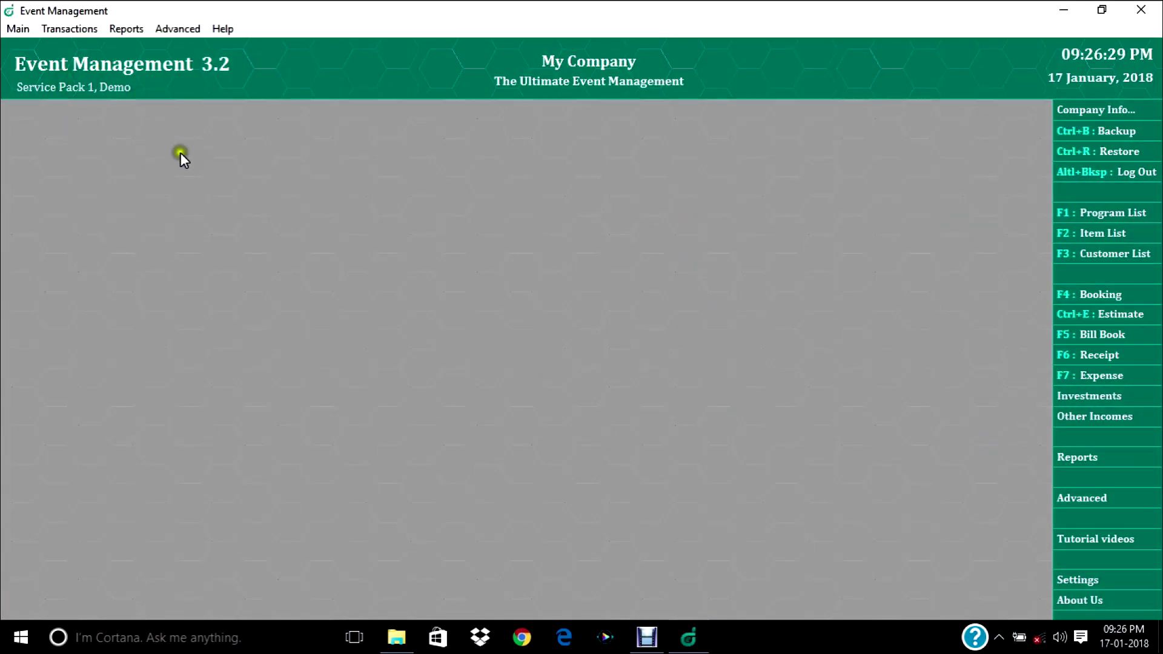
pyautogui.click(63, 29)
pyautogui.click(79, 49)
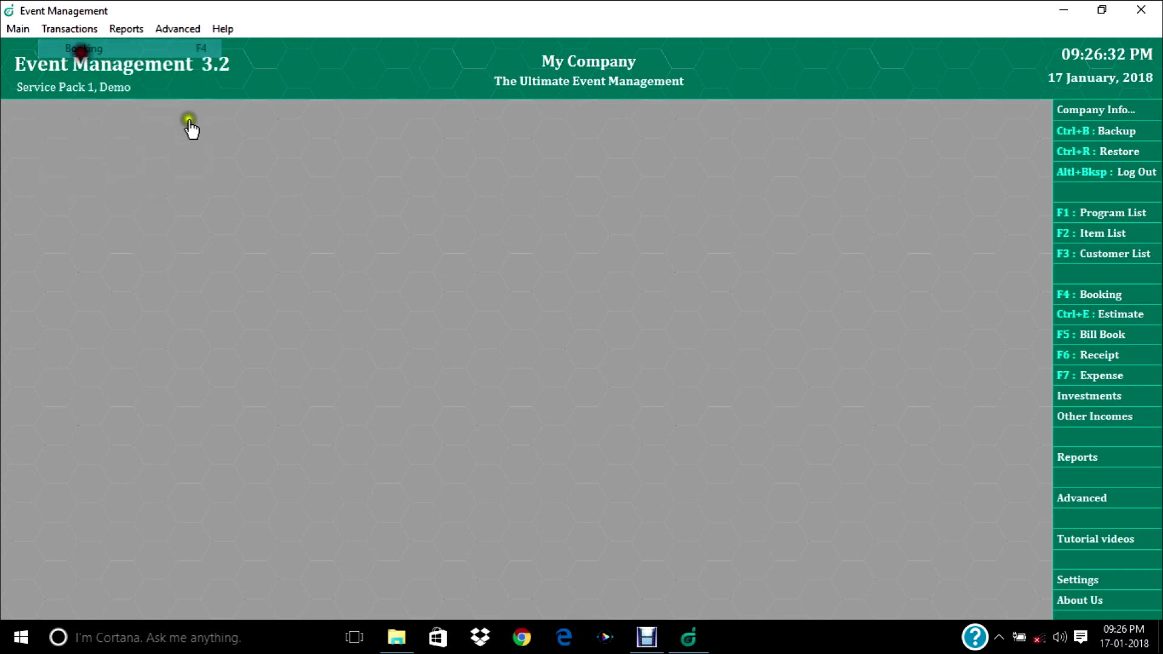
pyautogui.click(954, 120)
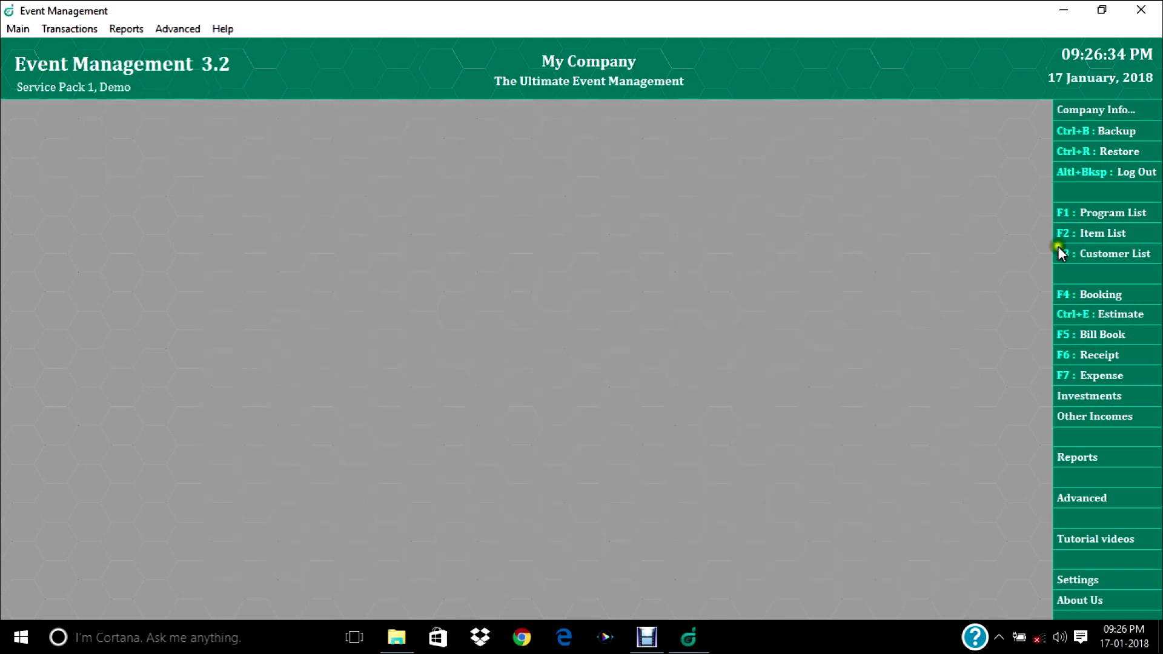
pyautogui.click(1088, 295)
# Examine the program name, booking date, program date, details and advance amount fields of the blank booking
pyautogui.click(514, 249)
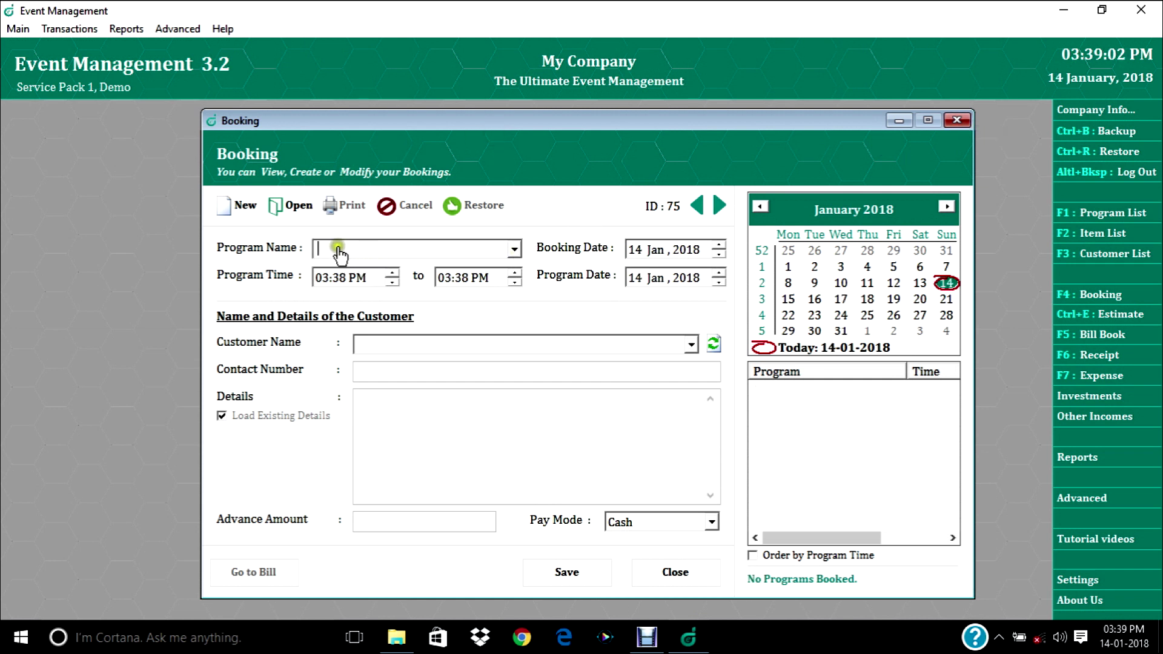
pyautogui.click(635, 250)
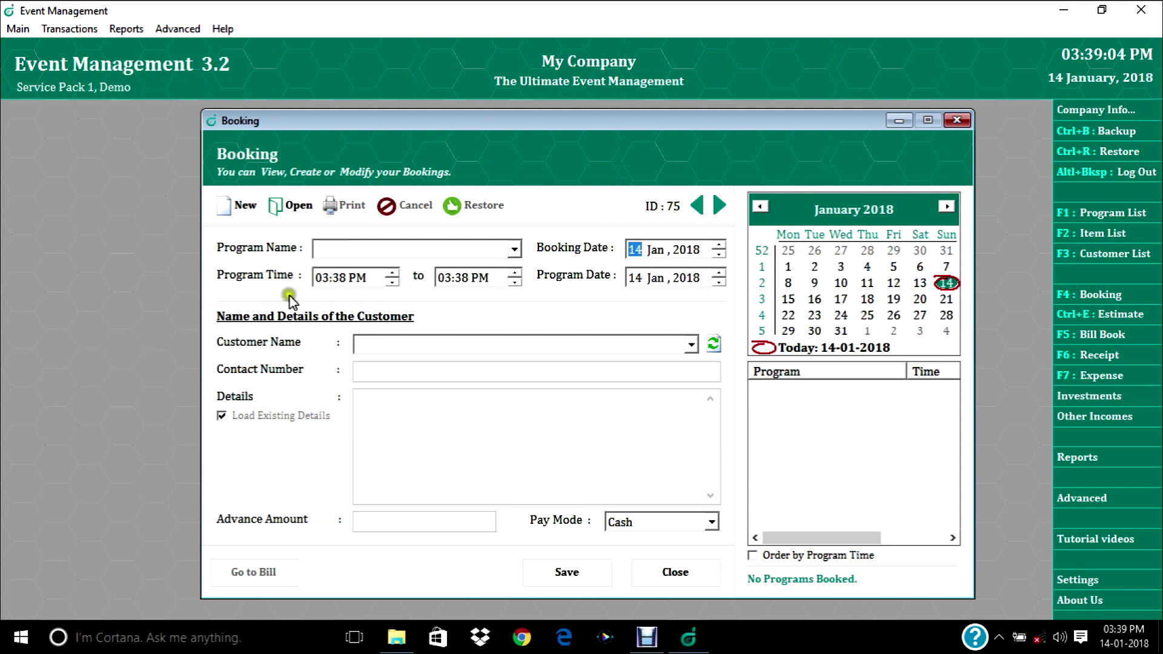
pyautogui.click(652, 277)
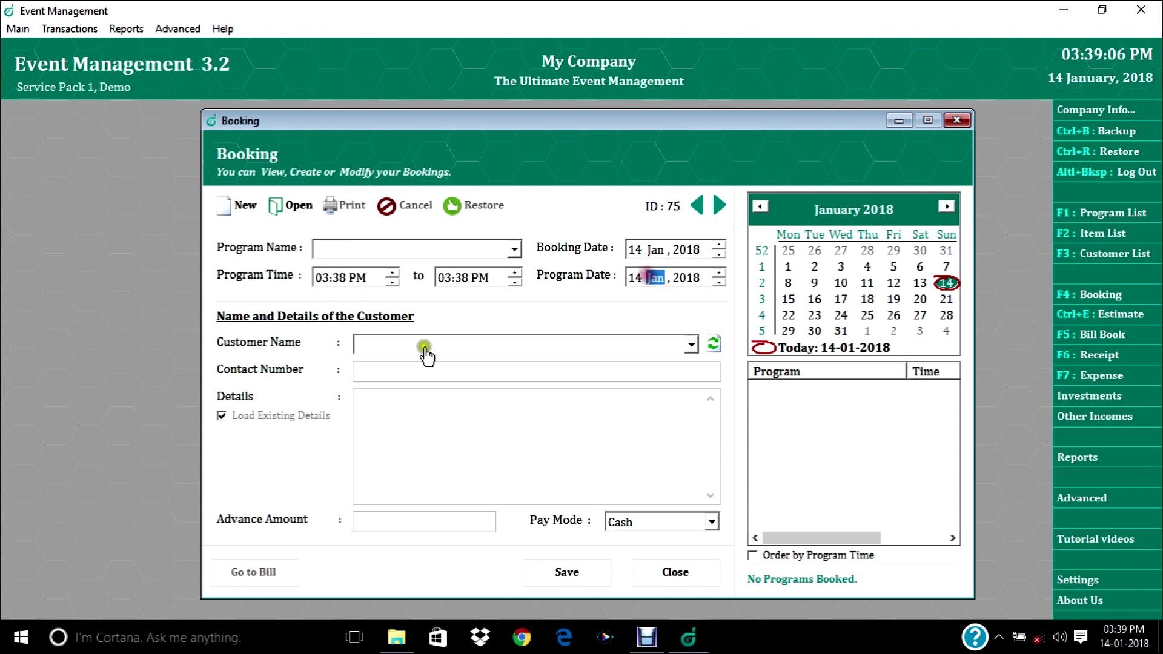
pyautogui.click(401, 394)
pyautogui.click(402, 521)
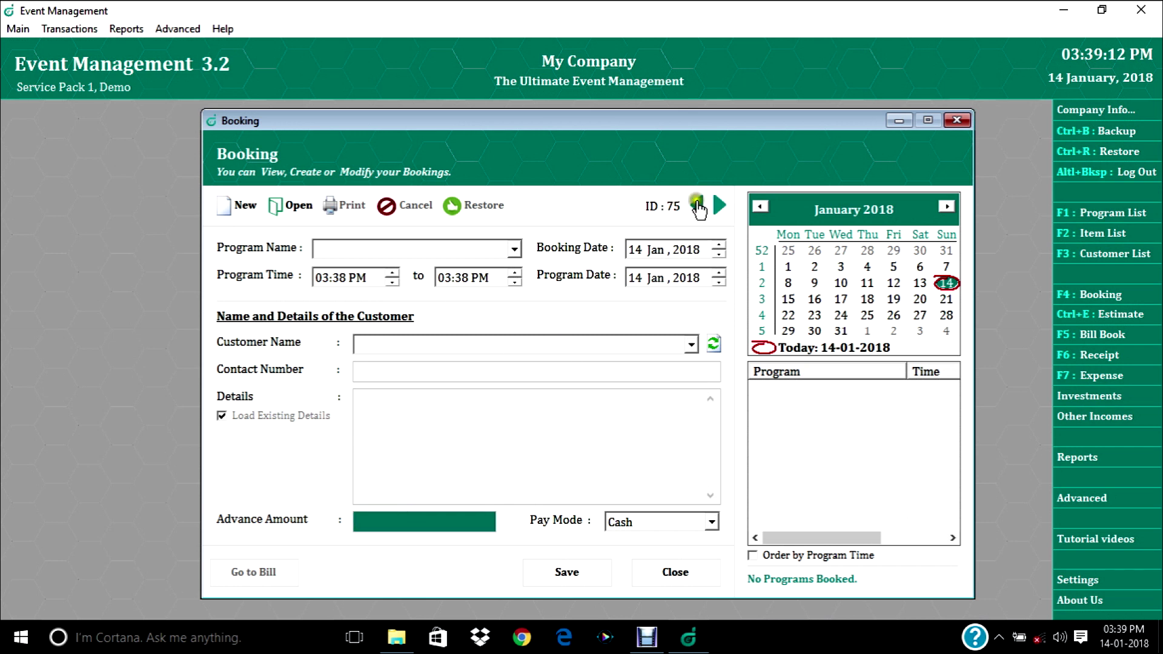
# Show April 2018 in the booking form's calendar and view the marriage and reception bookings on the 25th
pyautogui.click(698, 206)
pyautogui.click(833, 209)
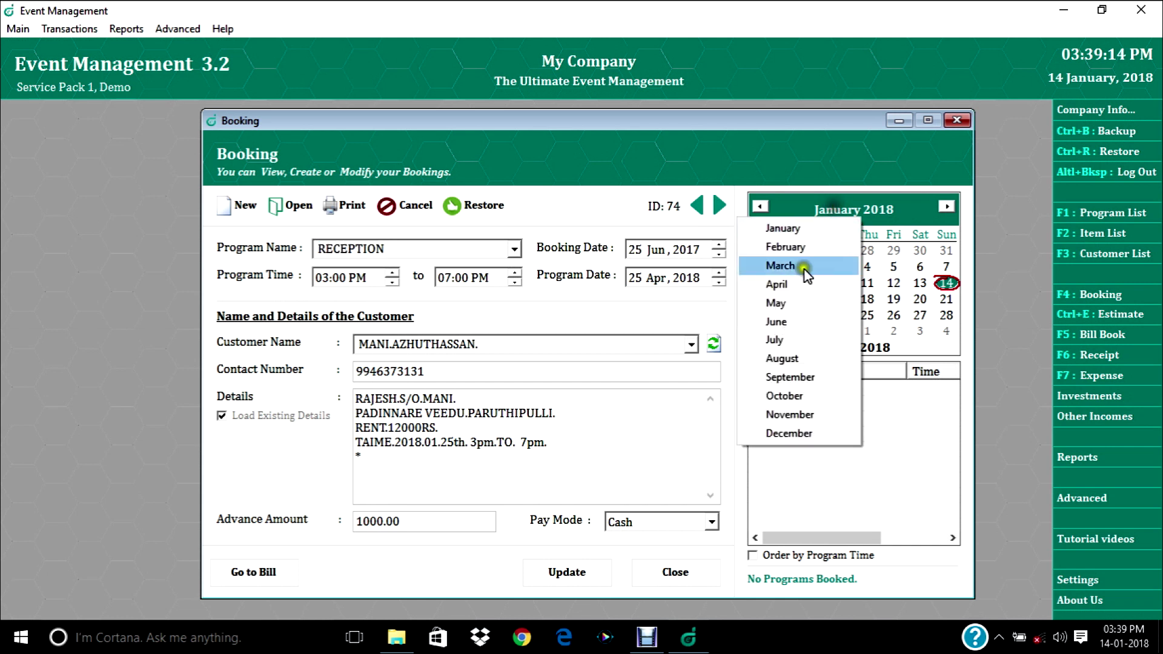
pyautogui.click(801, 281)
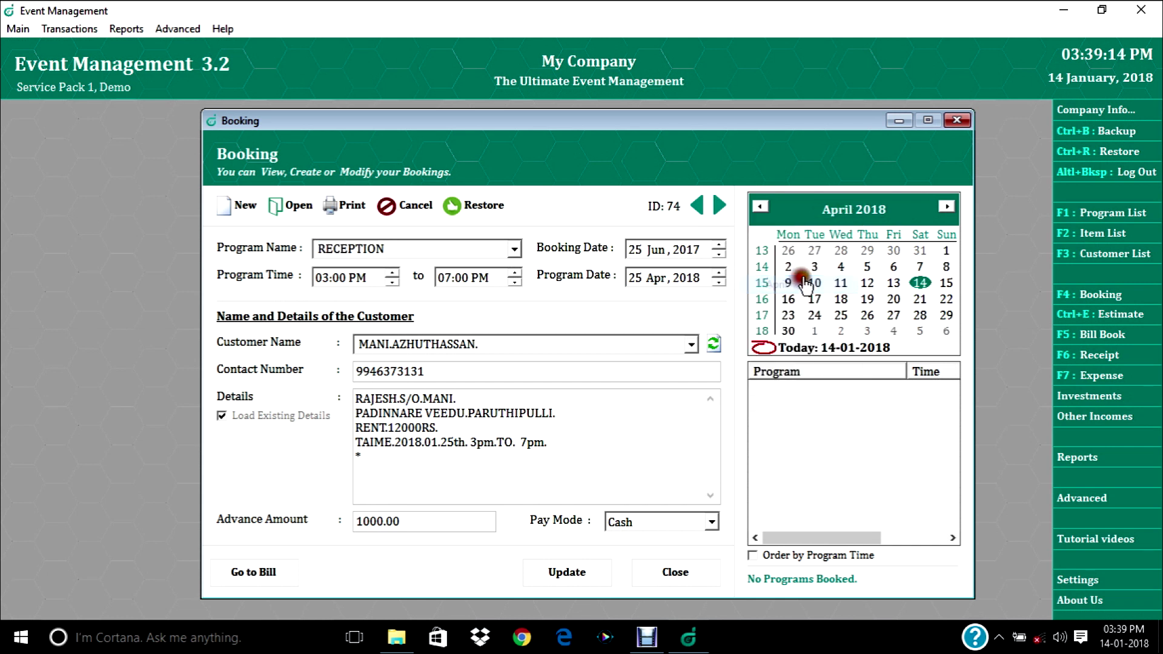
pyautogui.click(847, 316)
pyautogui.click(810, 388)
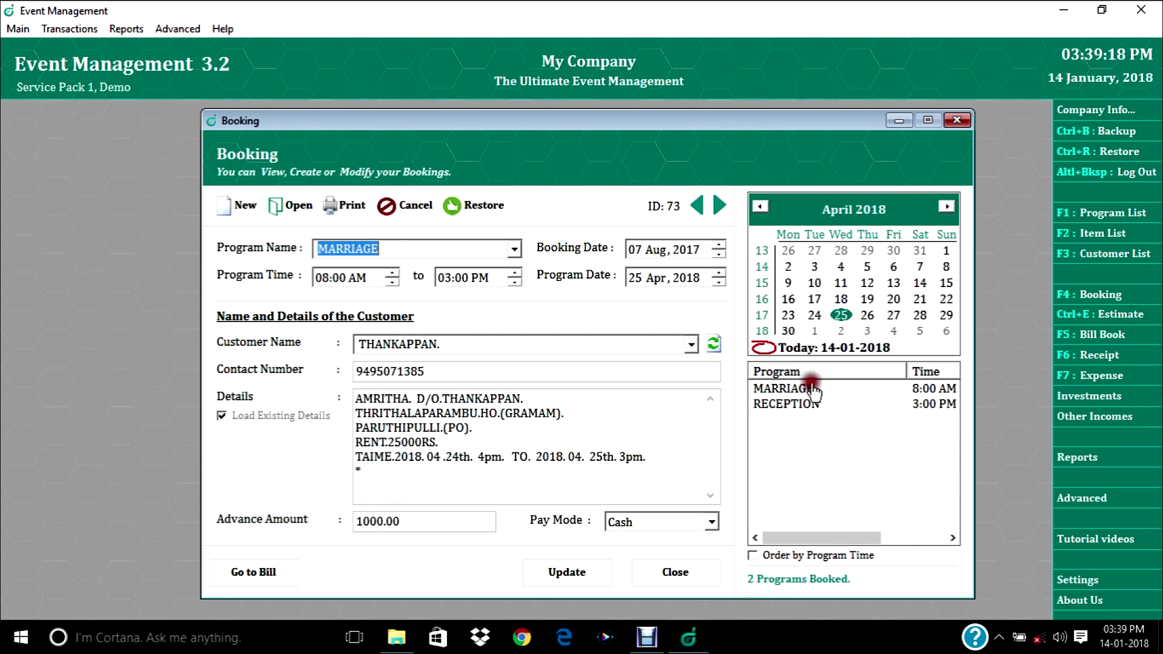
pyautogui.click(811, 403)
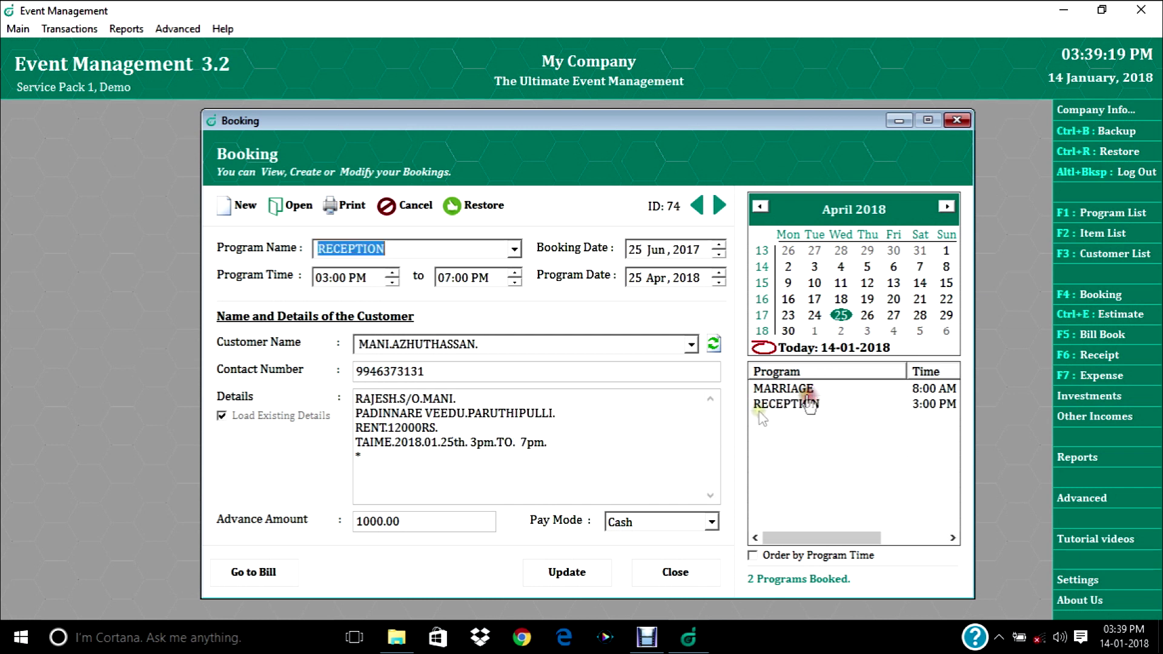
# Preview the reception booking's printed receipt, then view its bill and return to the booking form
pyautogui.click(481, 204)
pyautogui.click(363, 205)
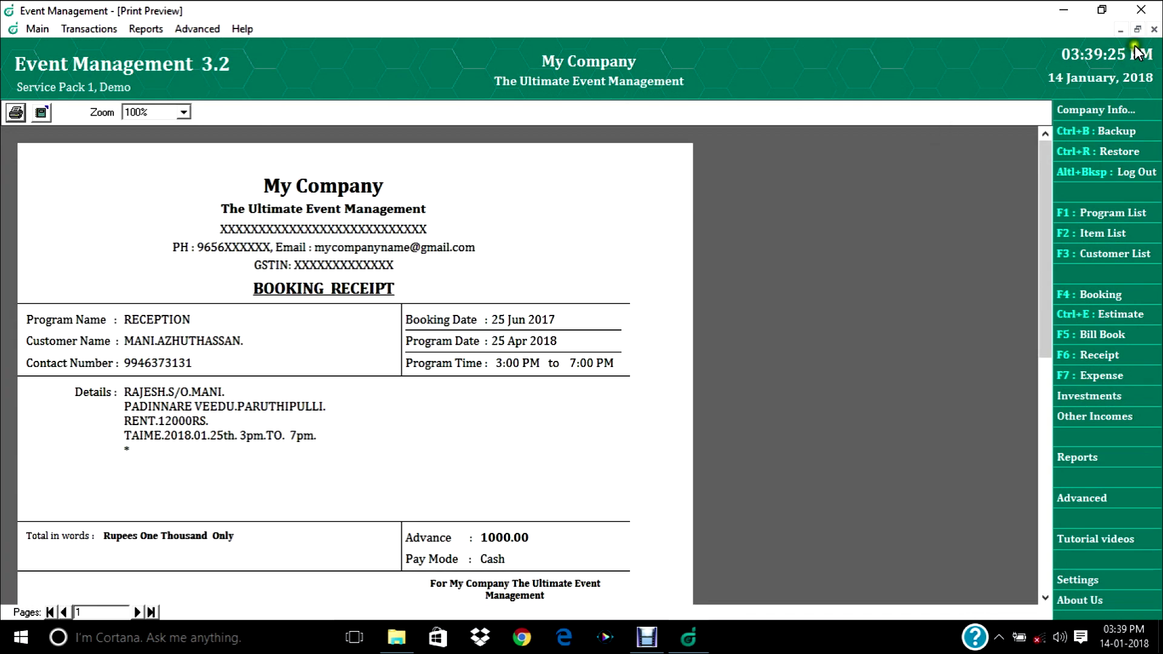
pyautogui.click(1152, 30)
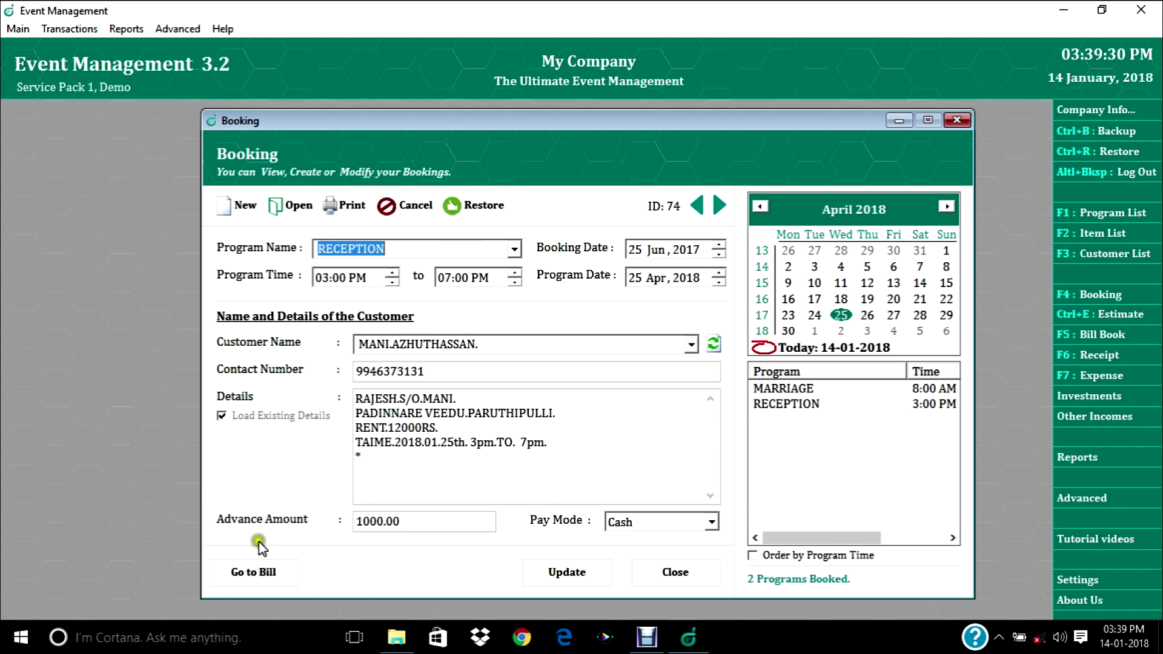
pyautogui.click(251, 578)
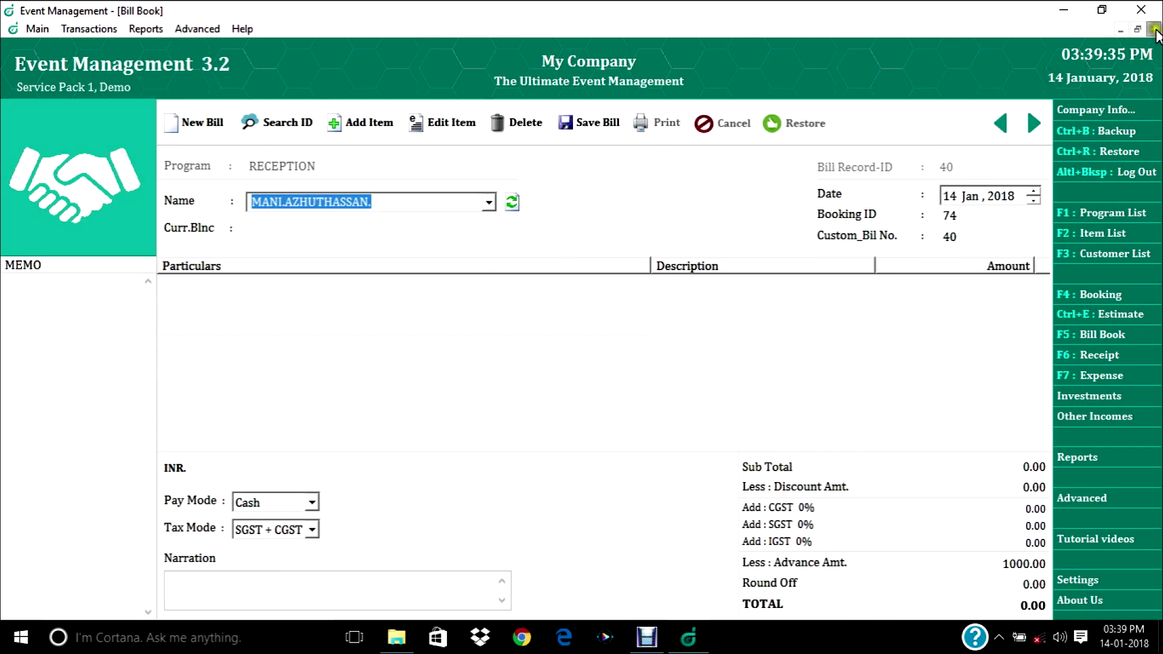
pyautogui.click(1154, 29)
# Open Booking Register 2 and review the booking and bill statuses down to the end of the list
pyautogui.click(128, 35)
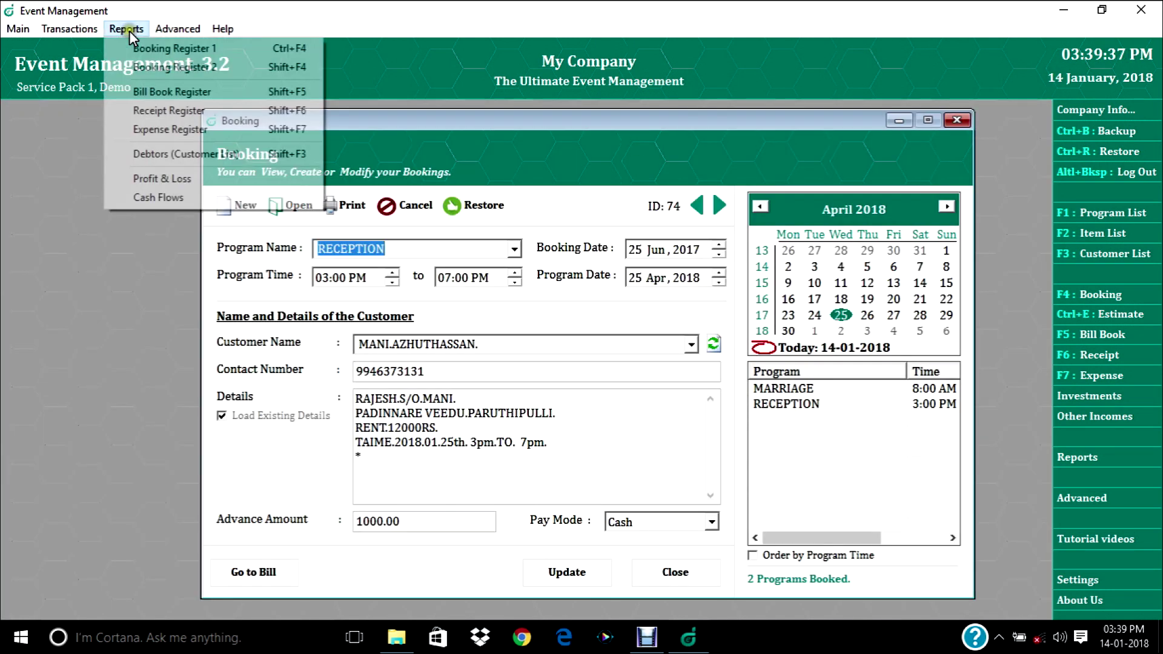
pyautogui.click(147, 68)
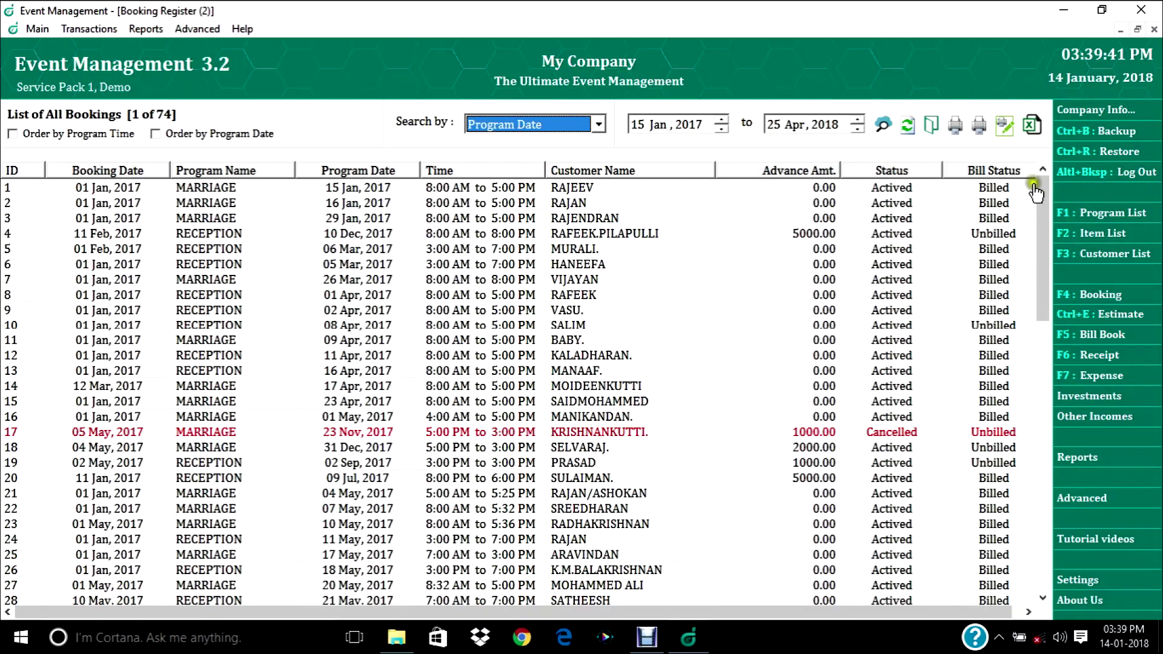
pyautogui.moveTo(1040, 182); pyautogui.dragTo(947, 326)
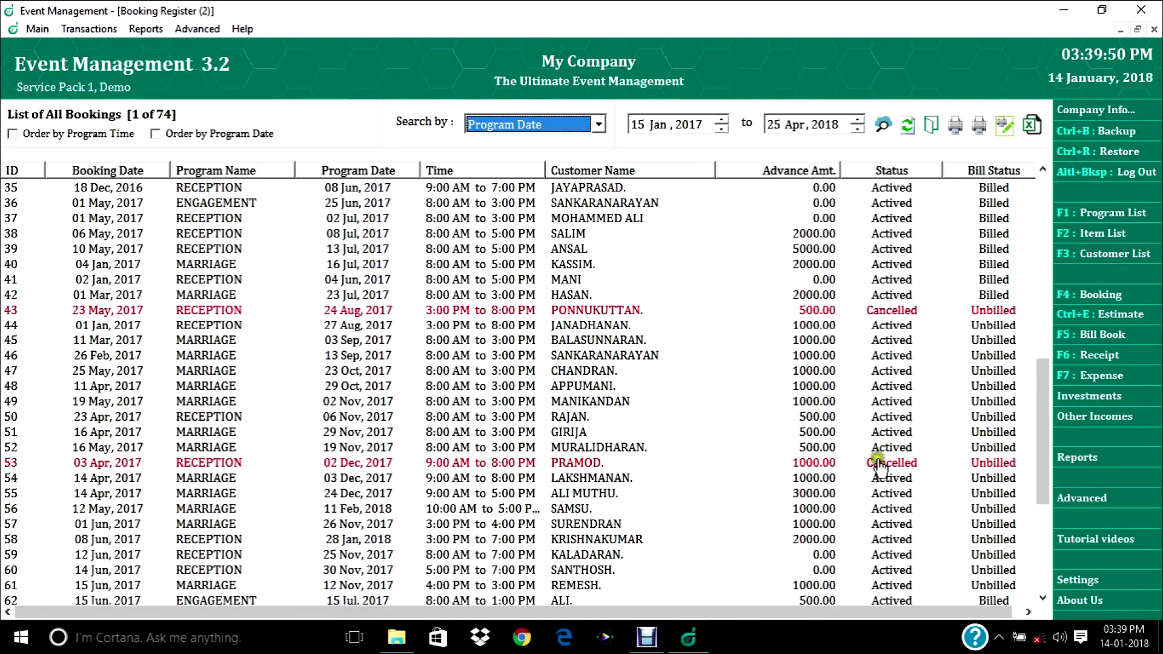
pyautogui.click(977, 265)
pyautogui.click(966, 340)
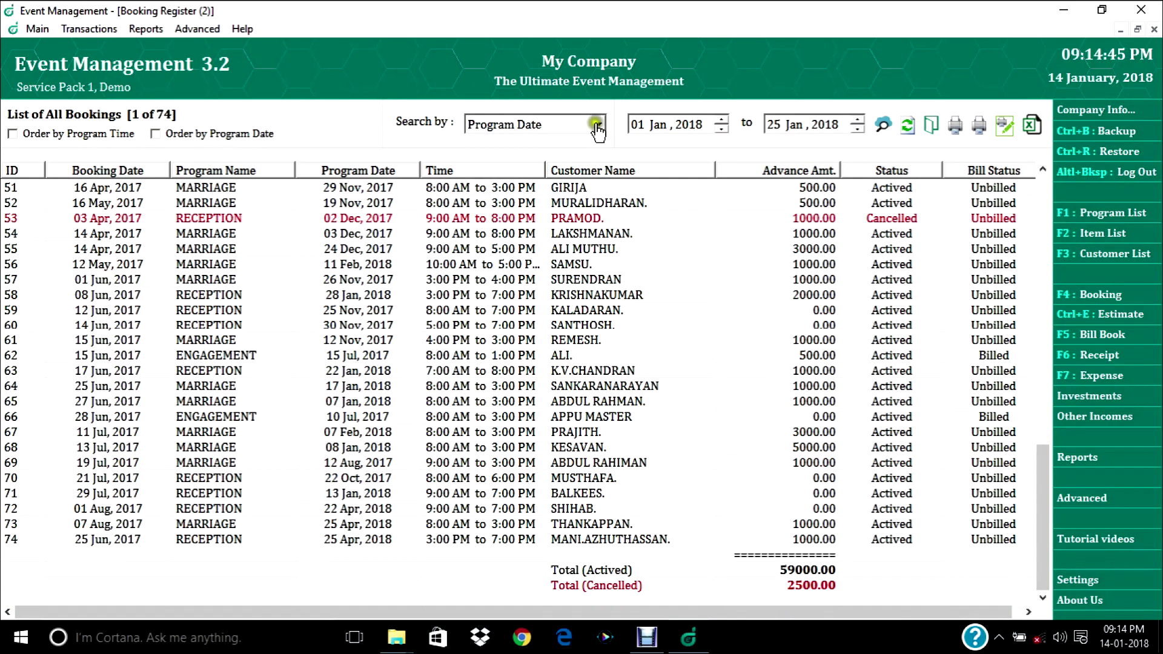
# Search the register by program date from 01 Jan 2018 to 25 Jan 2018 and preview the booking report
pyautogui.click(597, 125)
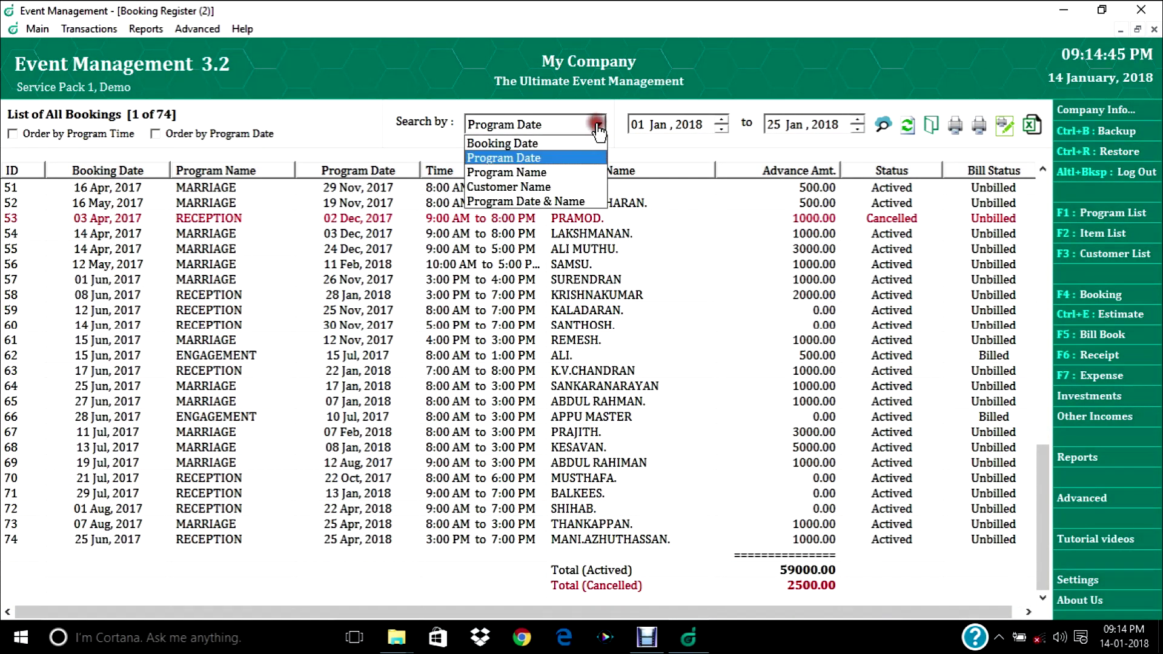
pyautogui.click(610, 107)
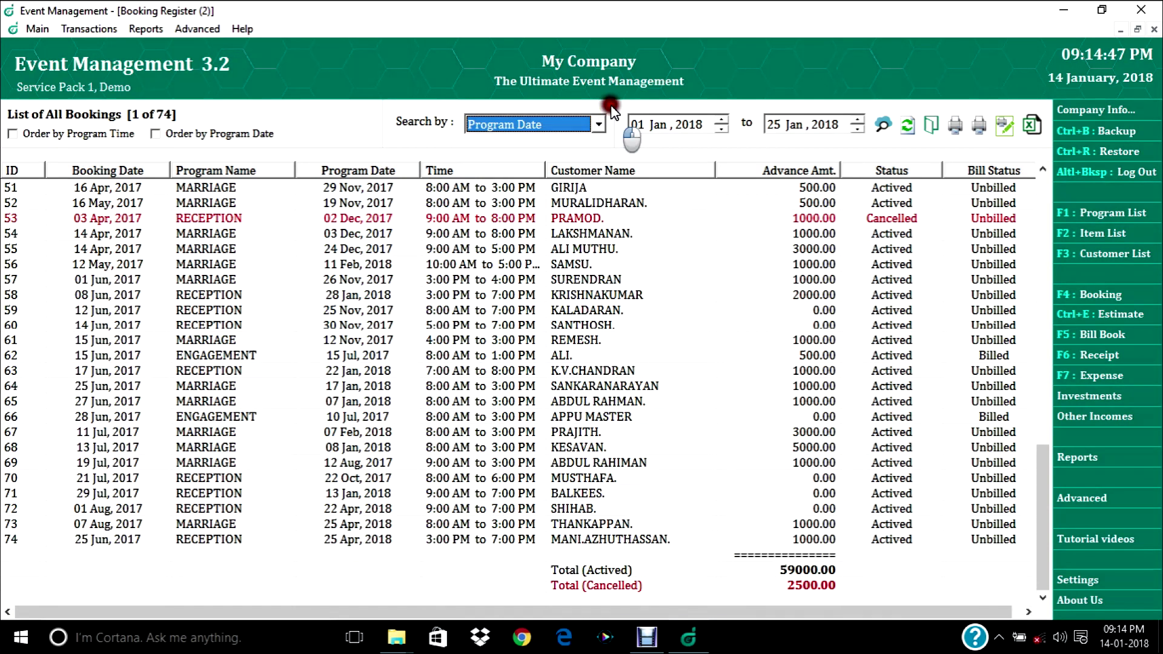
pyautogui.click(882, 125)
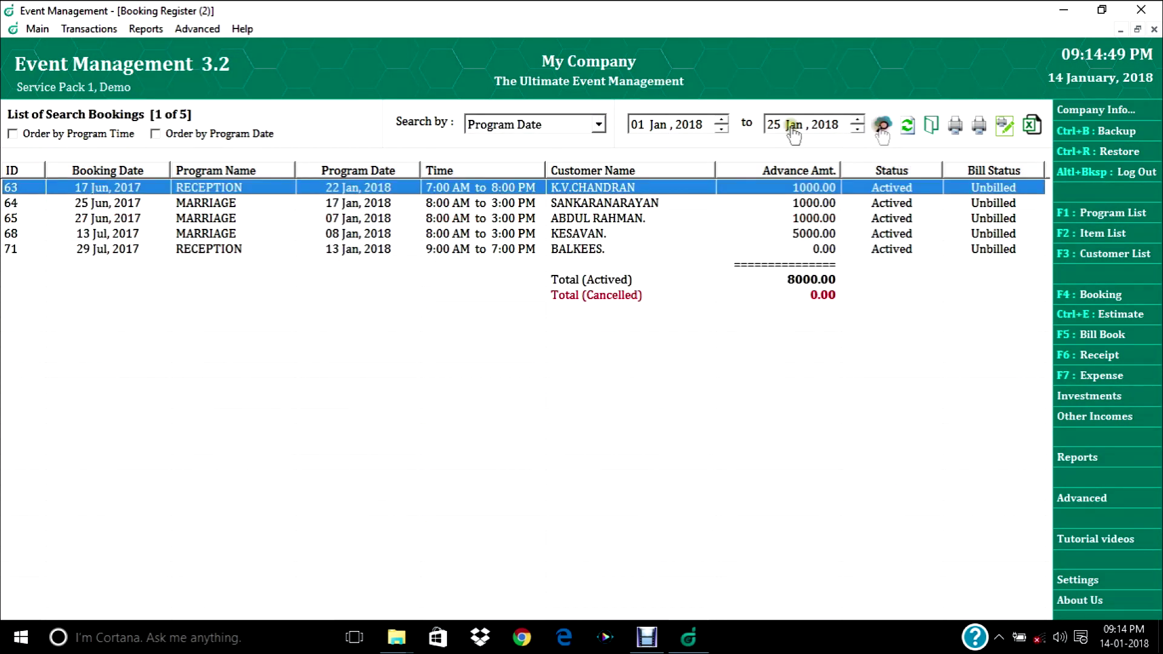
pyautogui.click(954, 125)
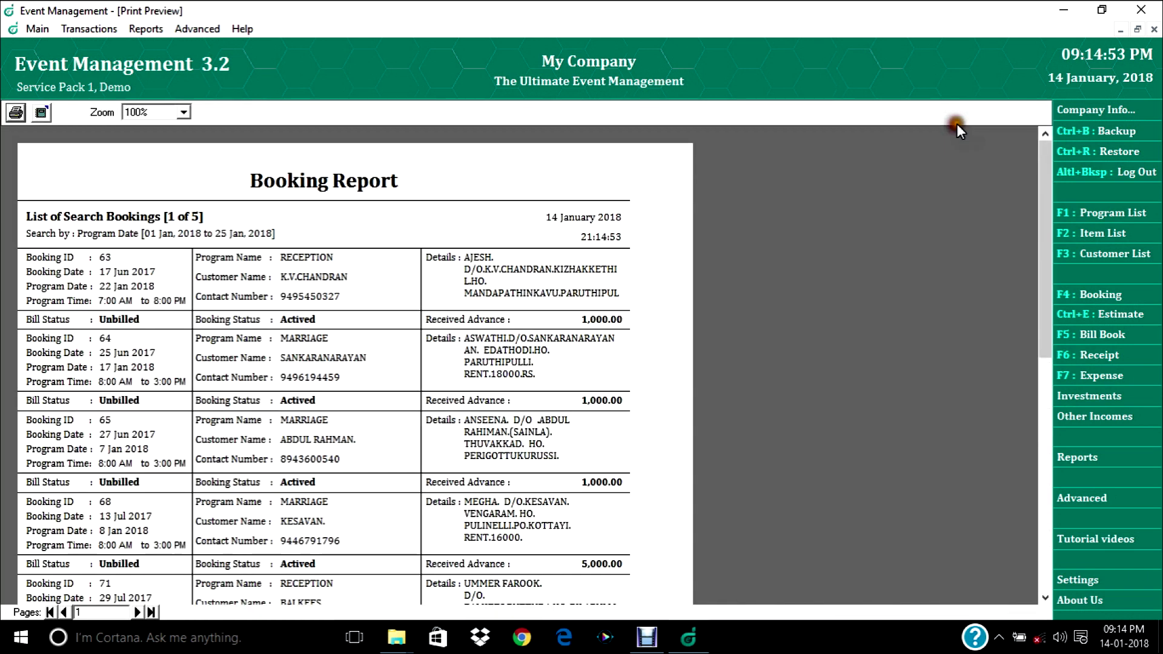
pyautogui.click(1154, 29)
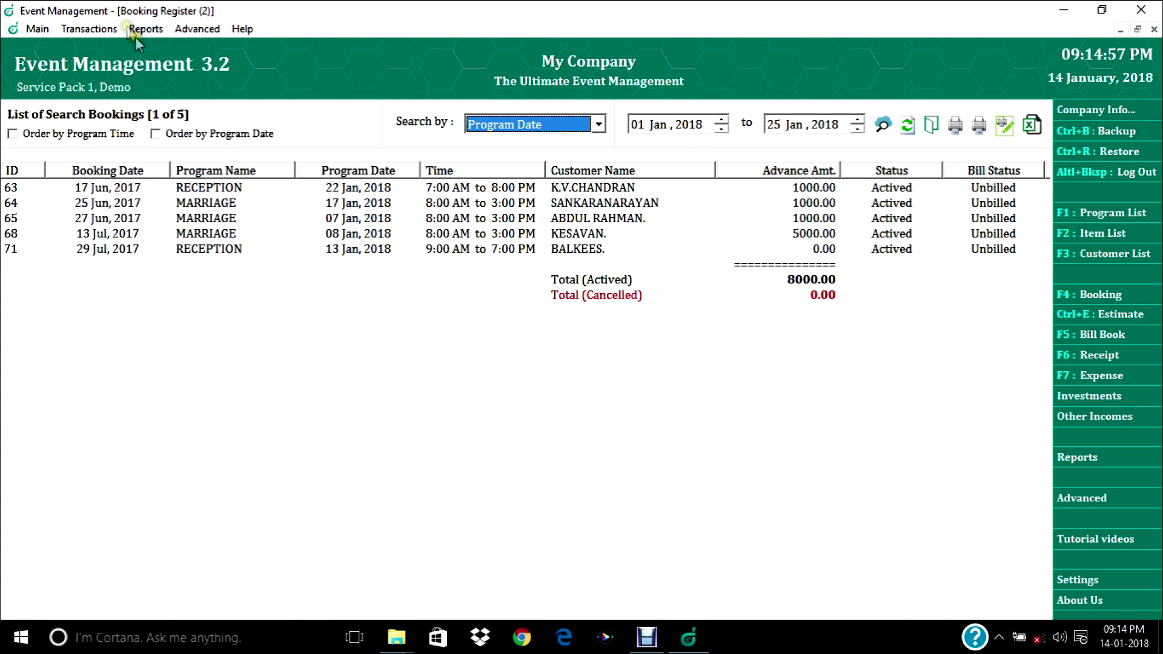
# View the Booking Calendar for January 2017, then close the calendar and the booking register
pyautogui.click(198, 29)
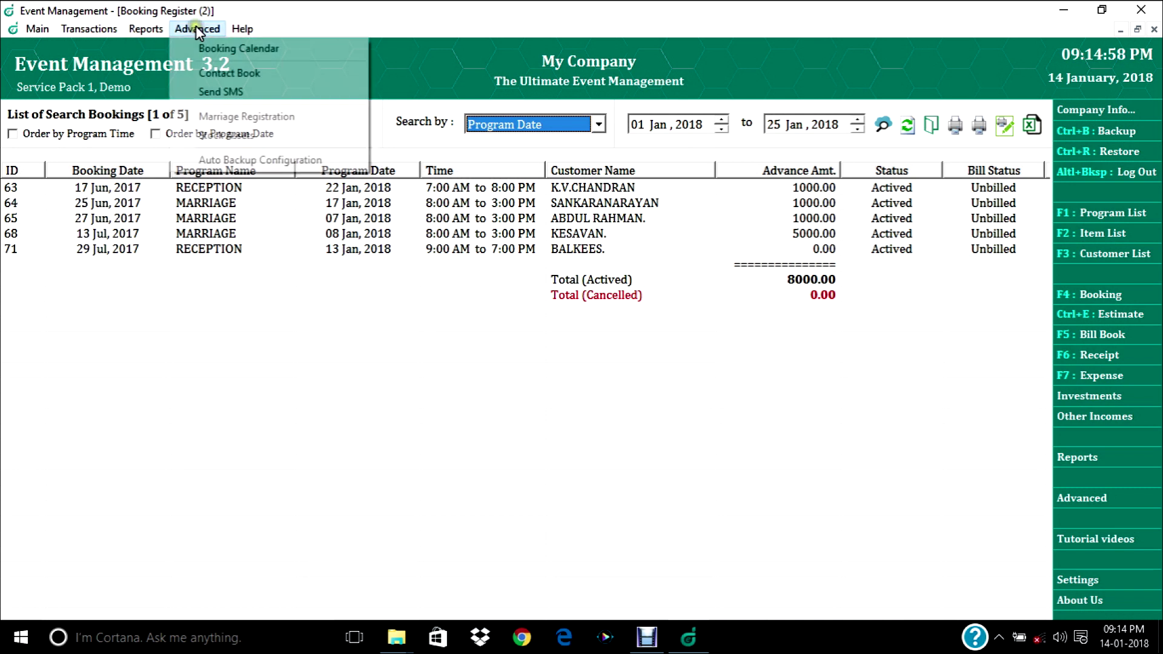
pyautogui.click(213, 50)
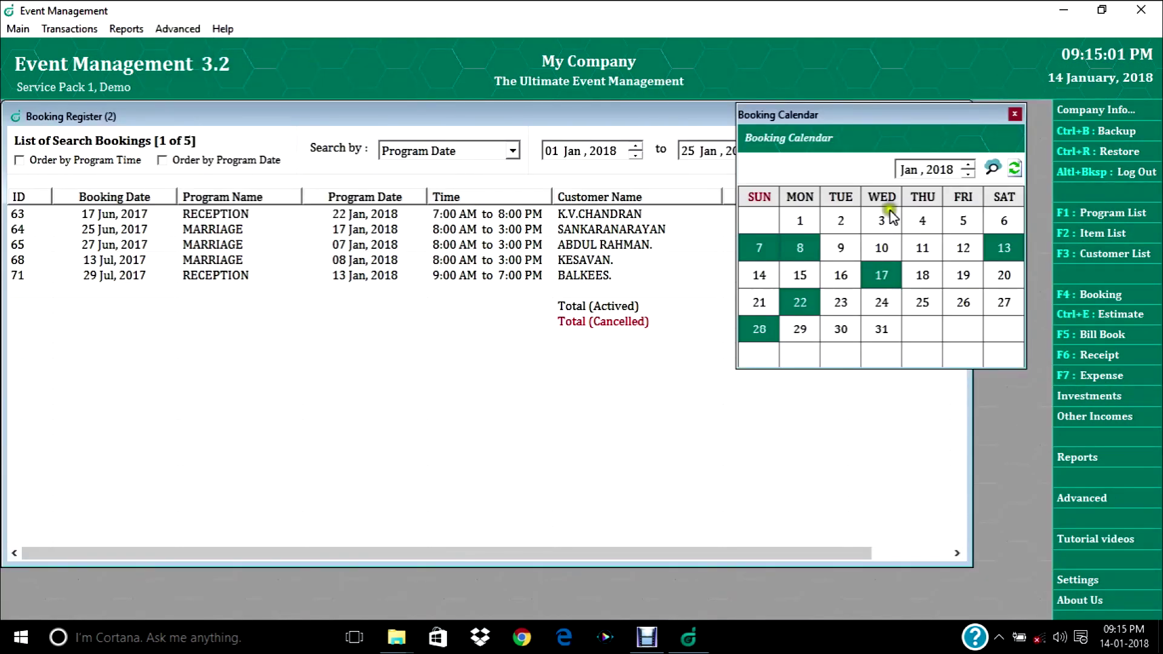
pyautogui.click(951, 173)
pyautogui.click(968, 174)
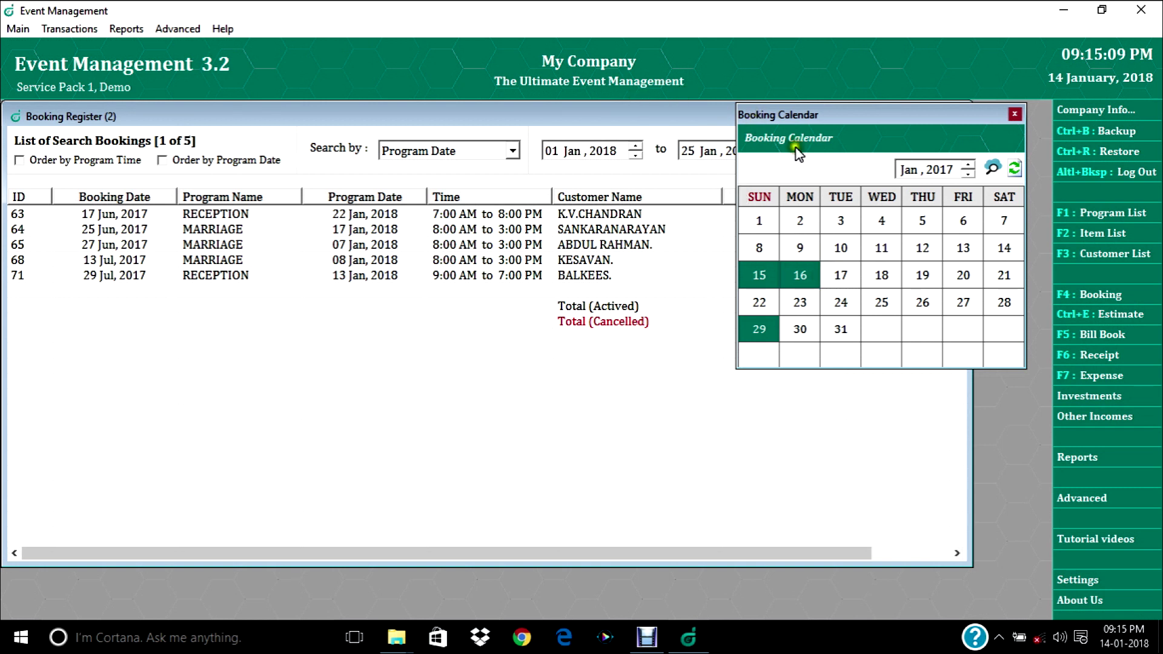
pyautogui.click(1015, 115)
pyautogui.click(953, 115)
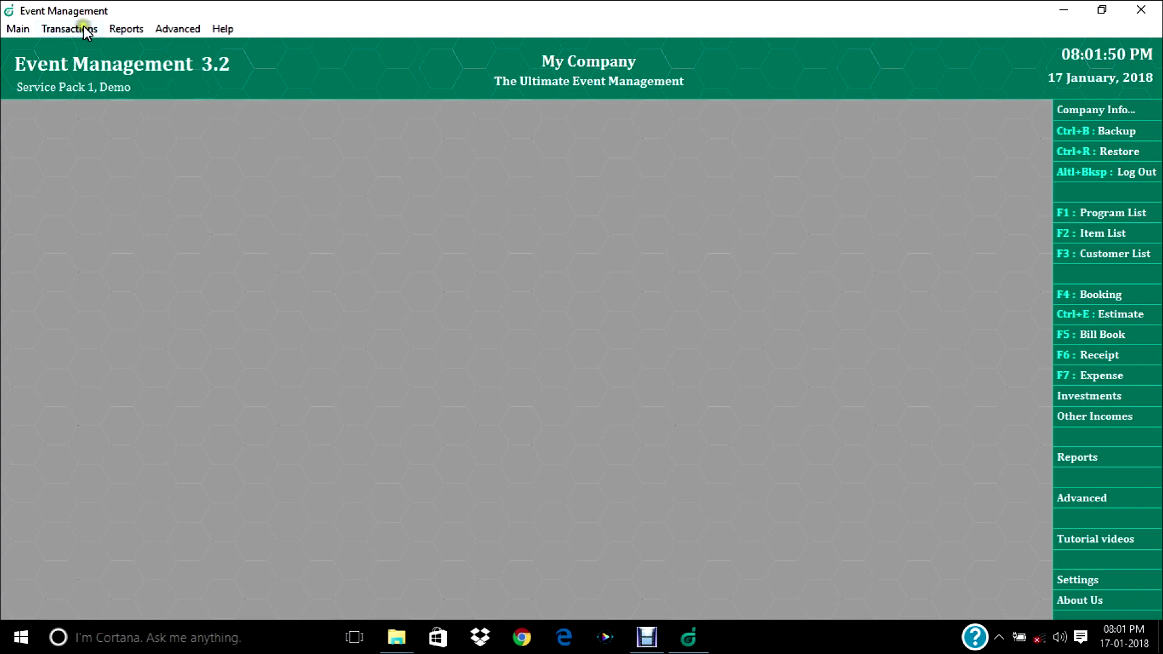
# Open the Estimate Bill form and examine its program, name and date fields
pyautogui.click(79, 28)
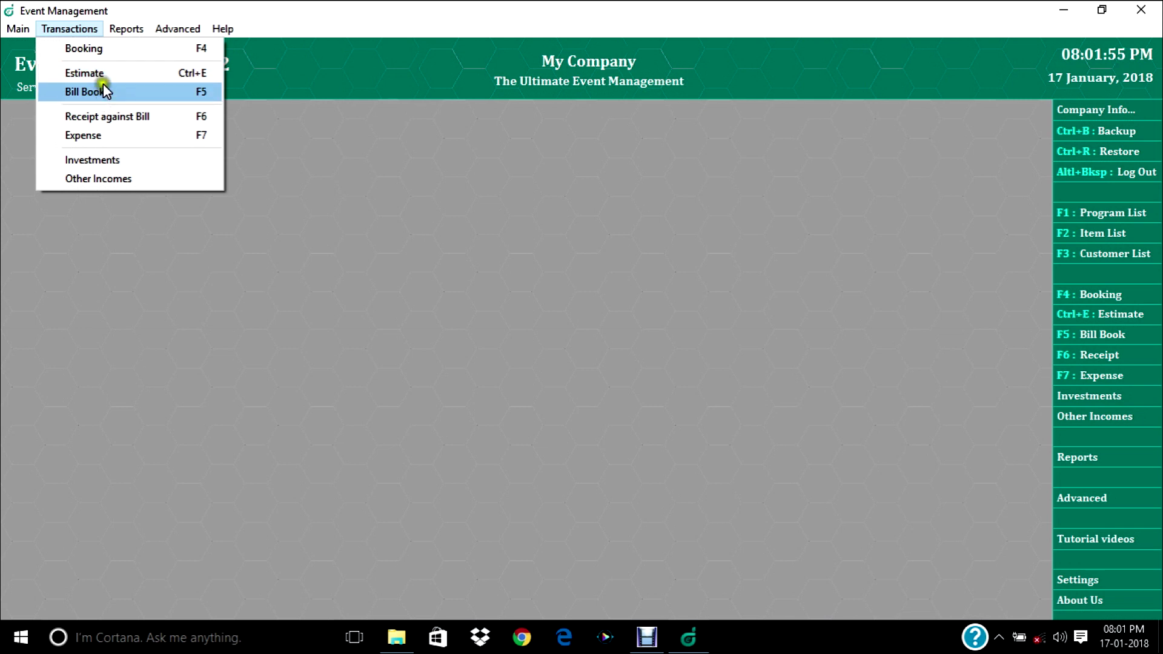
pyautogui.click(85, 73)
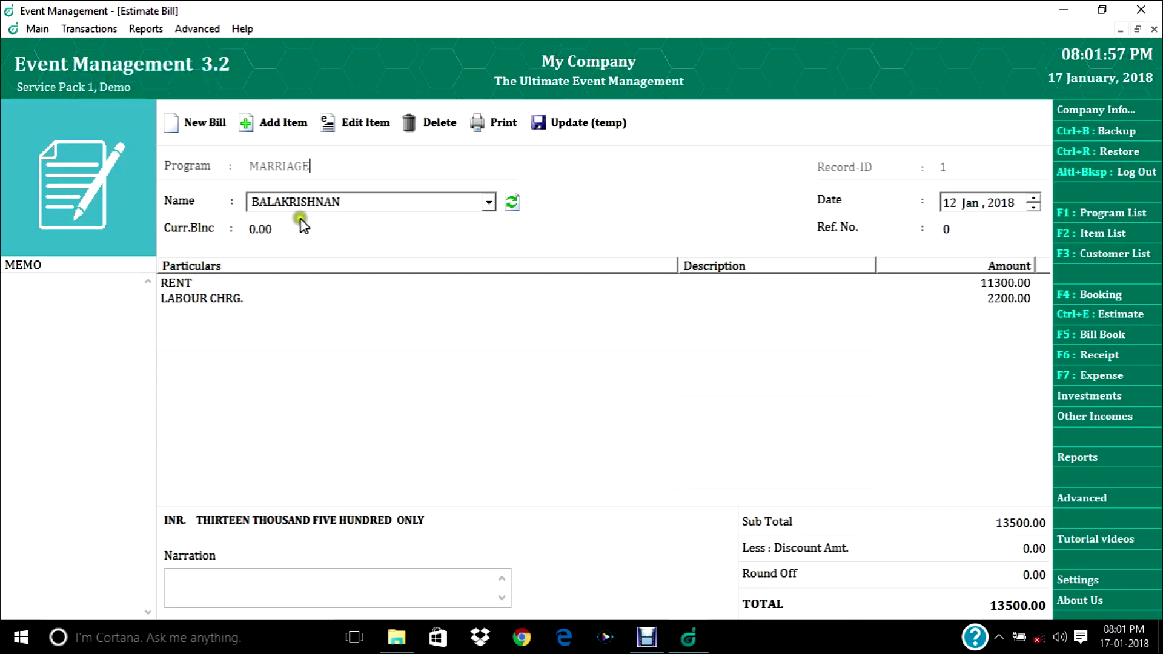
pyautogui.click(321, 167)
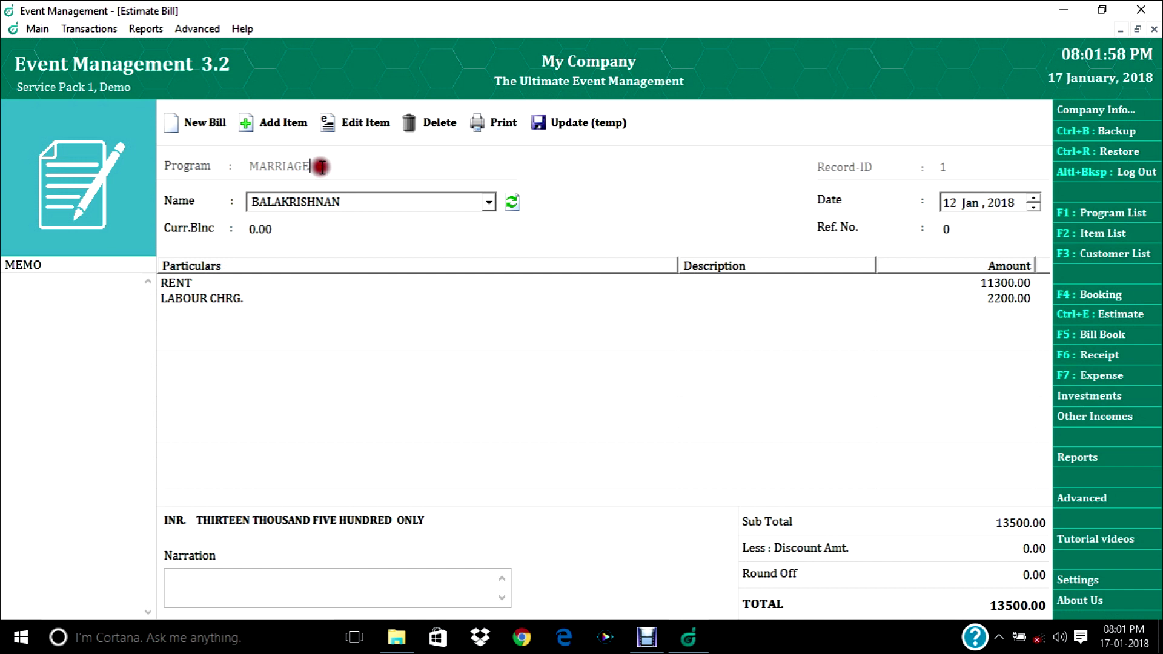
pyautogui.click(345, 204)
pyautogui.click(949, 203)
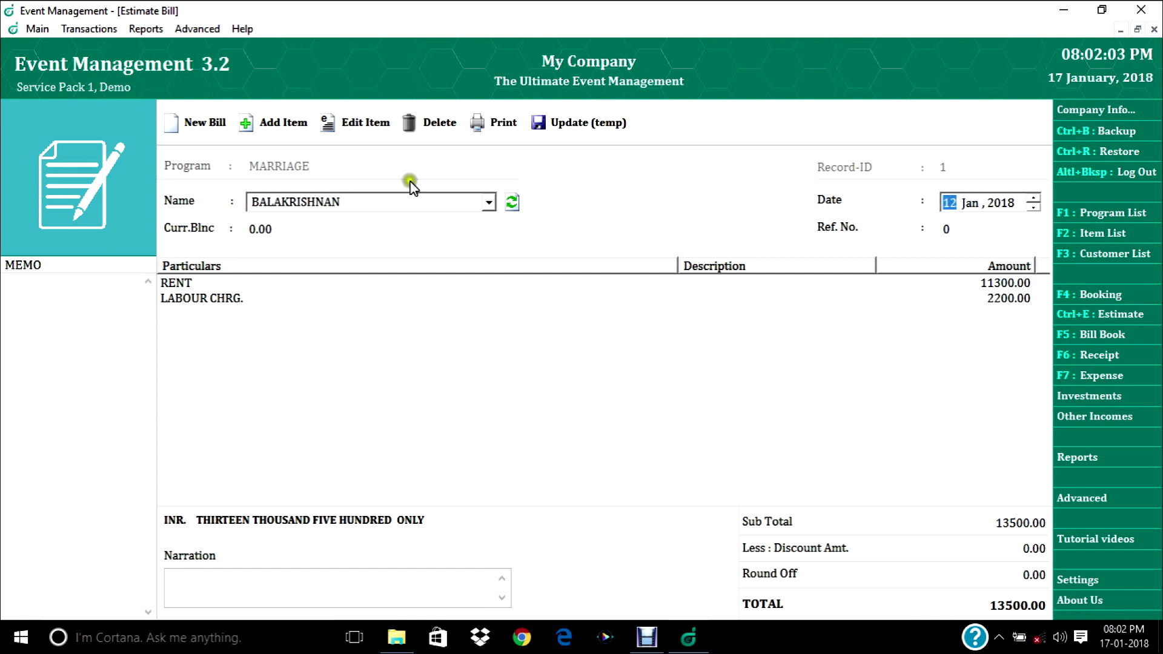
# View the item names available for adding to the estimate, then close the new entry form without adding any
pyautogui.click(295, 125)
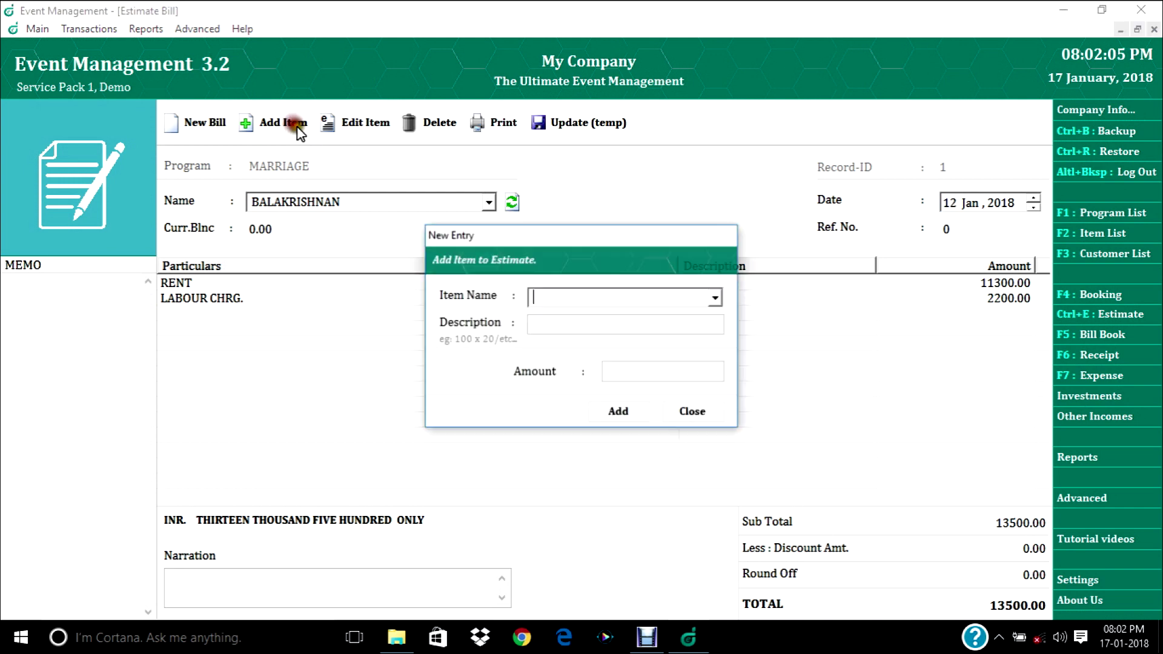
pyautogui.click(713, 298)
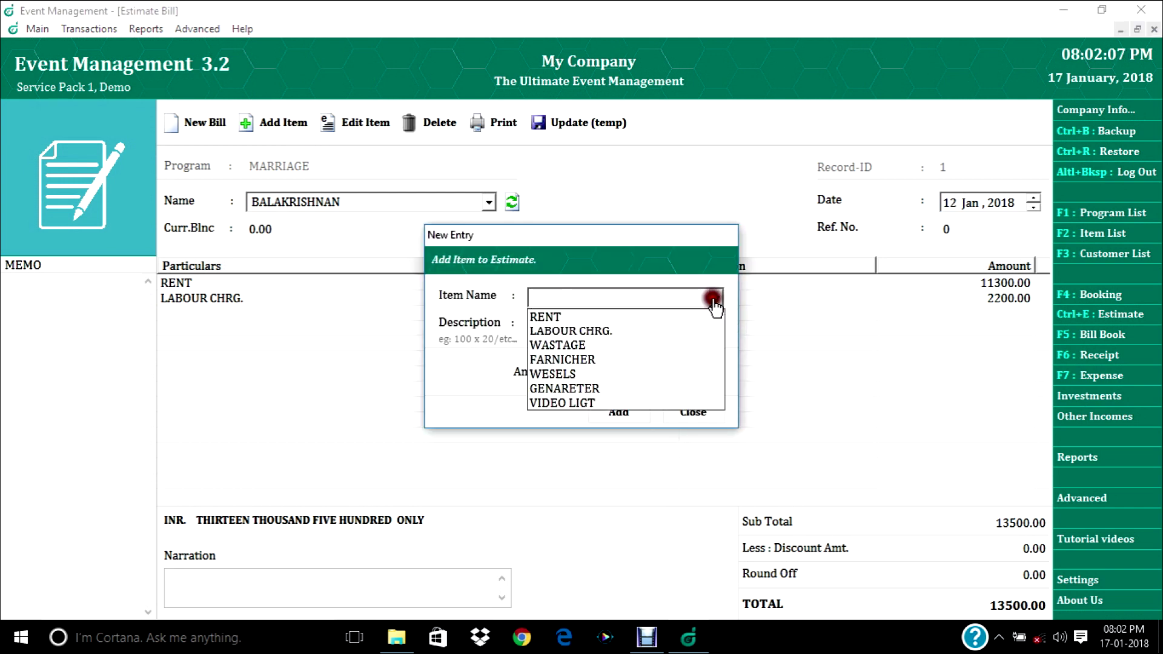
pyautogui.click(694, 413)
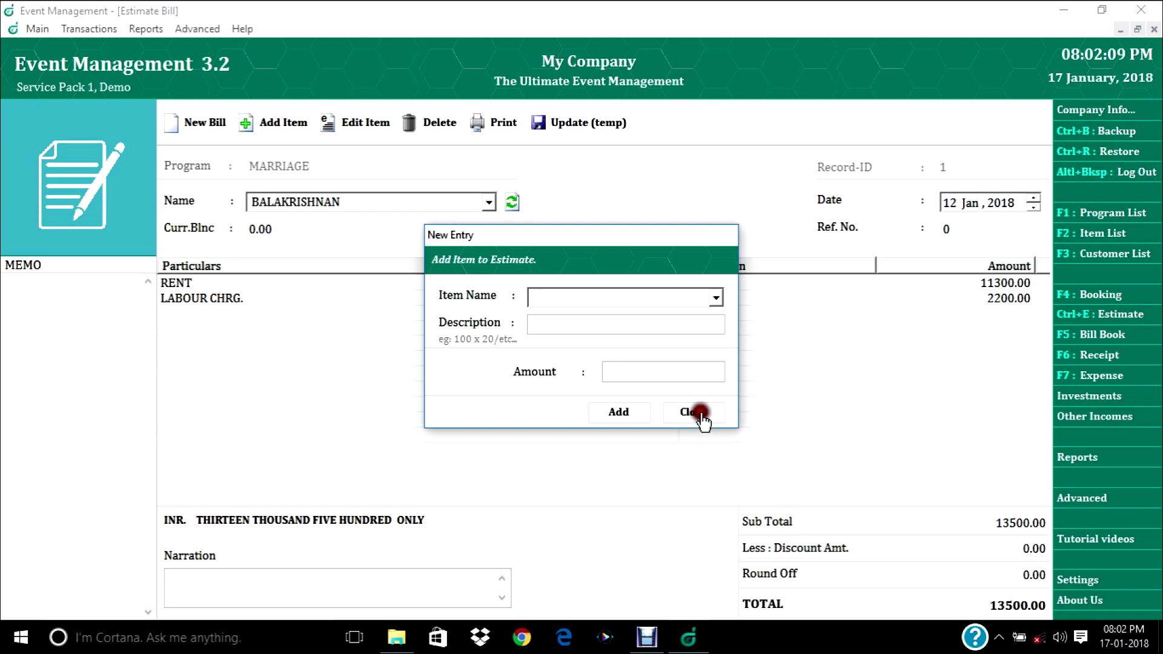
pyautogui.click(694, 409)
# Preview the estimate bill's printout down to its totals, then close the preview and the Estimate Bill form
pyautogui.click(405, 300)
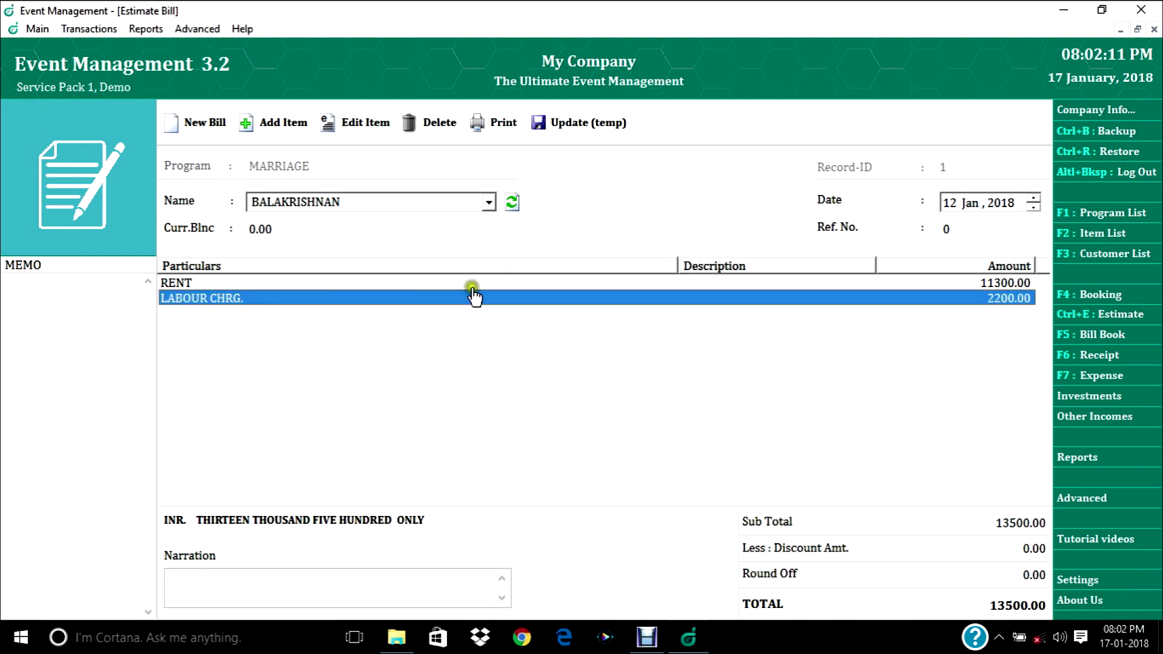
pyautogui.click(524, 132)
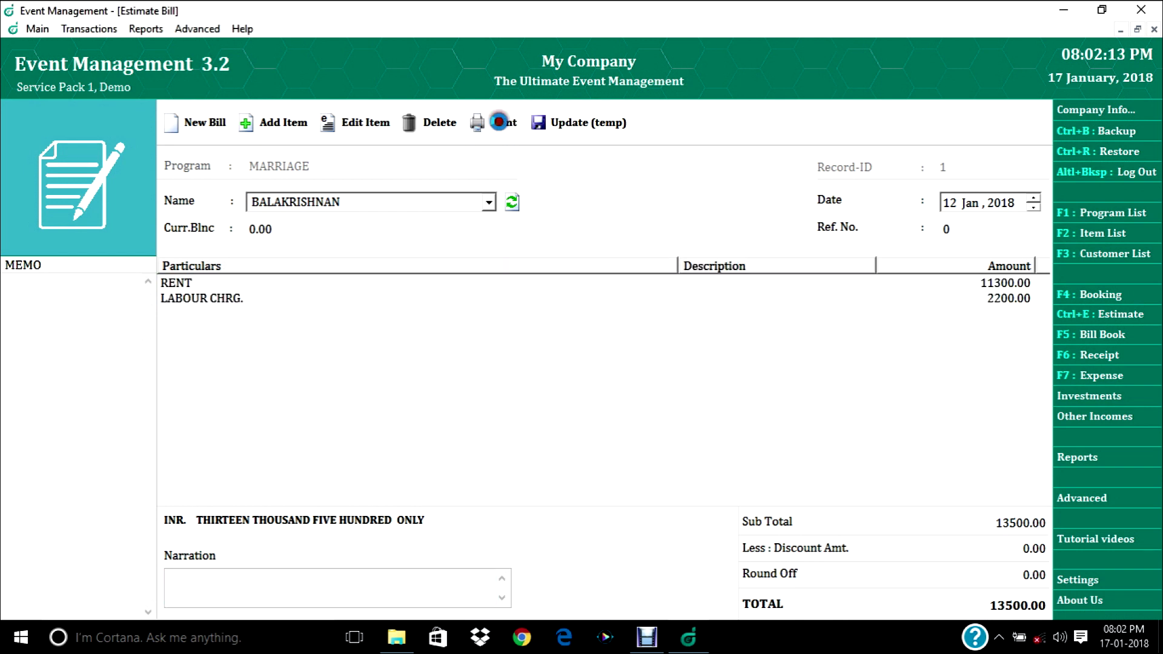
pyautogui.moveTo(1046, 151); pyautogui.dragTo(1045, 333)
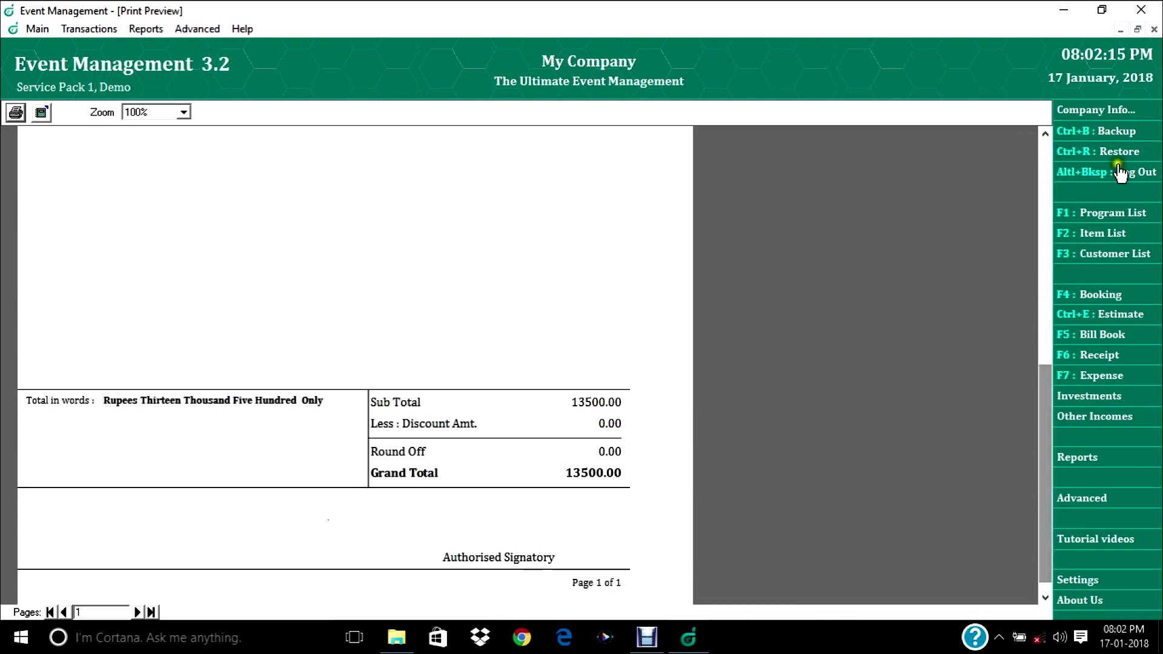
pyautogui.click(1153, 29)
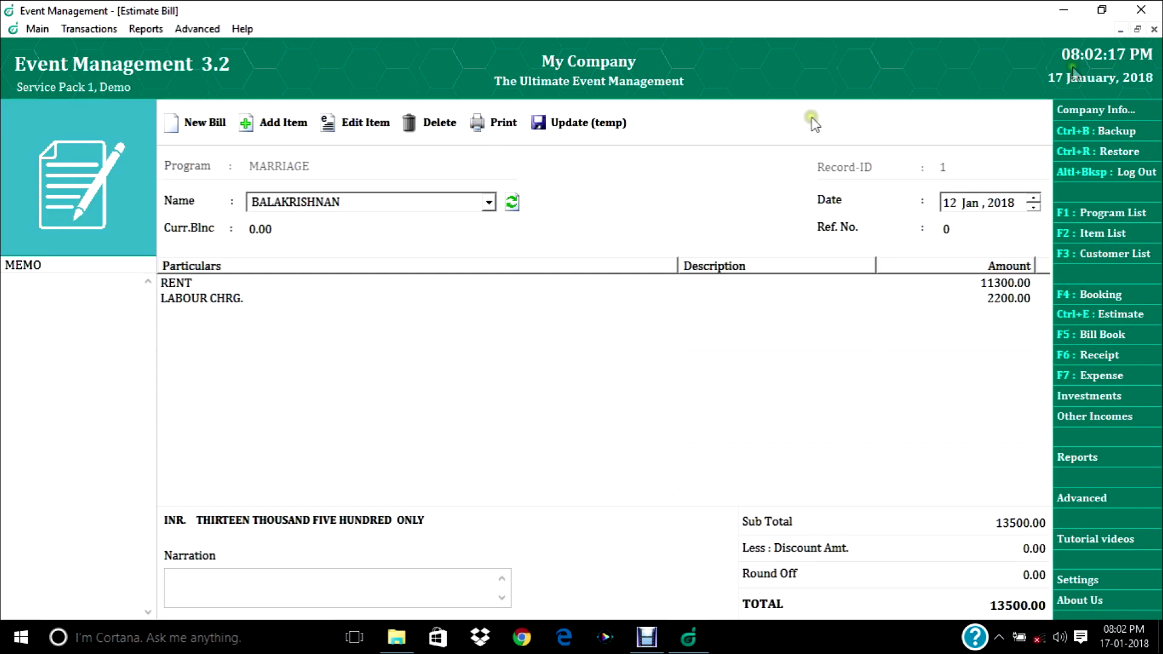
pyautogui.click(1154, 29)
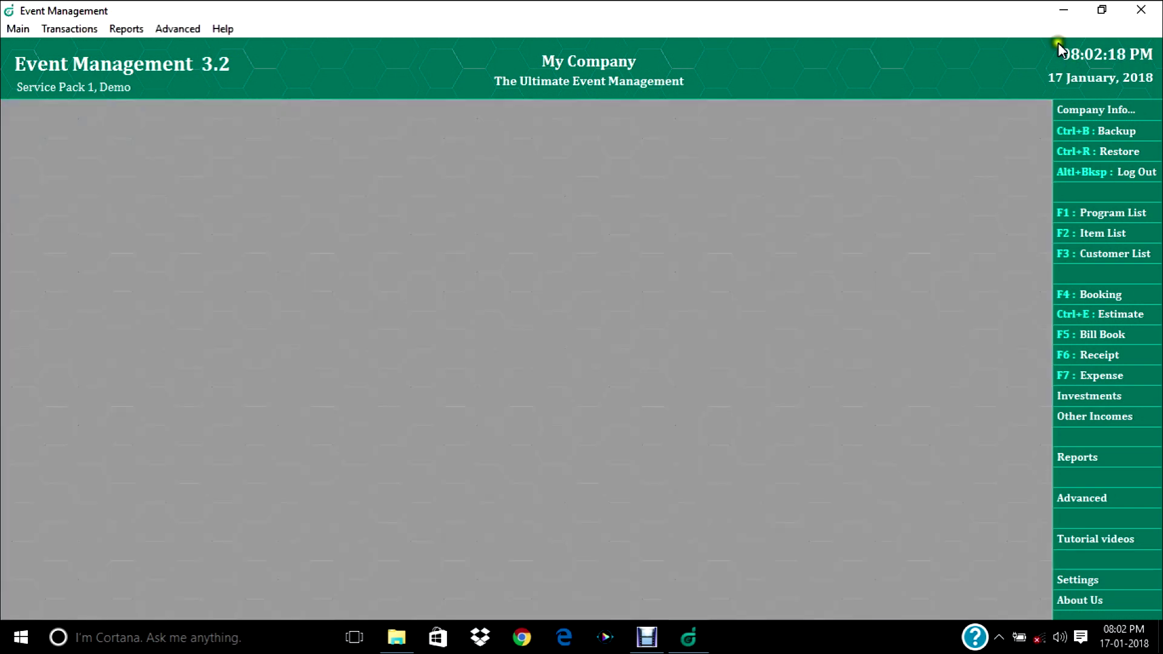
# Open the Bill Book and load the MARRIAGE booking found by program date 17 Jan, 2018
pyautogui.click(78, 30)
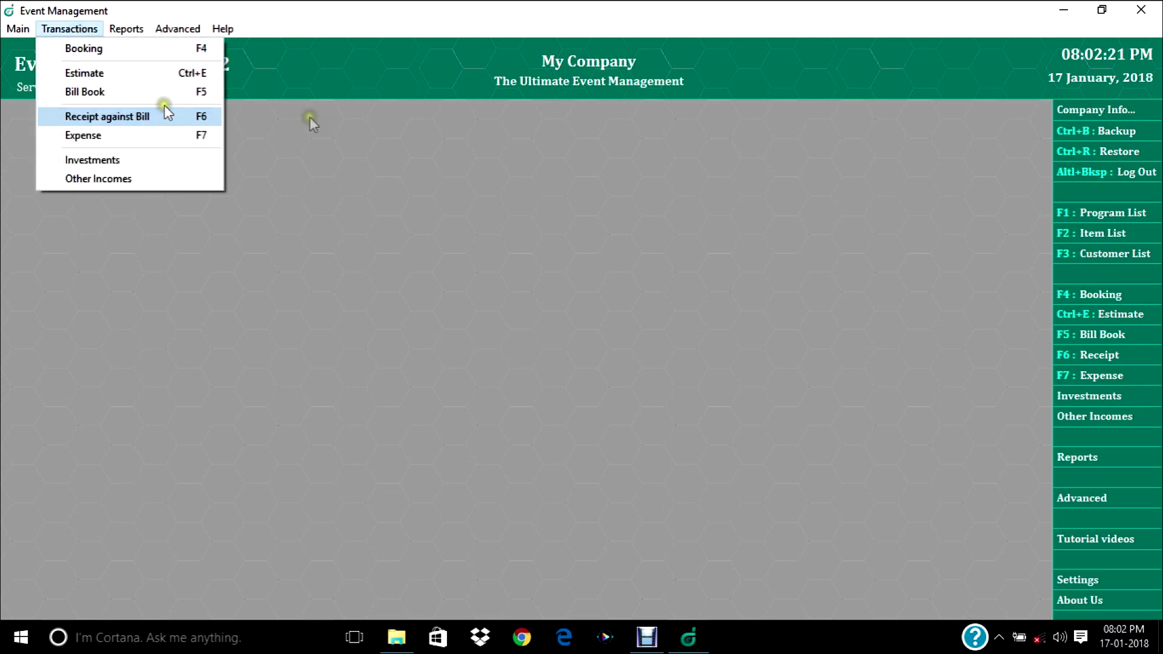
pyautogui.click(419, 149)
pyautogui.click(1100, 340)
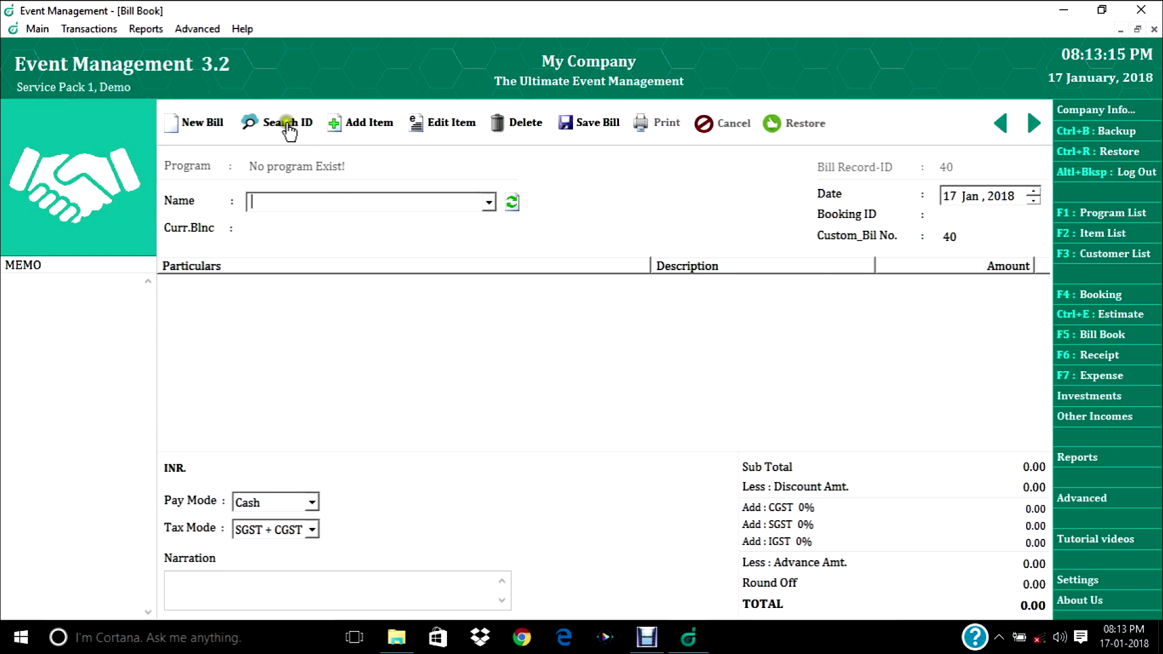
pyautogui.click(276, 122)
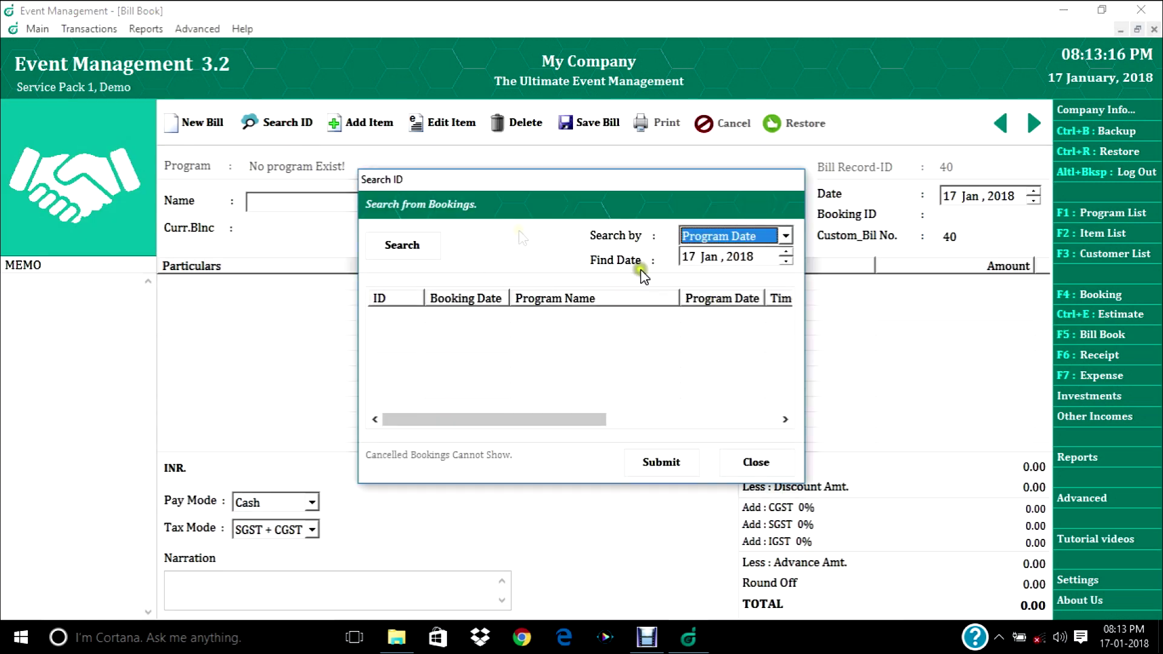
pyautogui.click(394, 245)
pyautogui.click(508, 310)
pyautogui.click(657, 461)
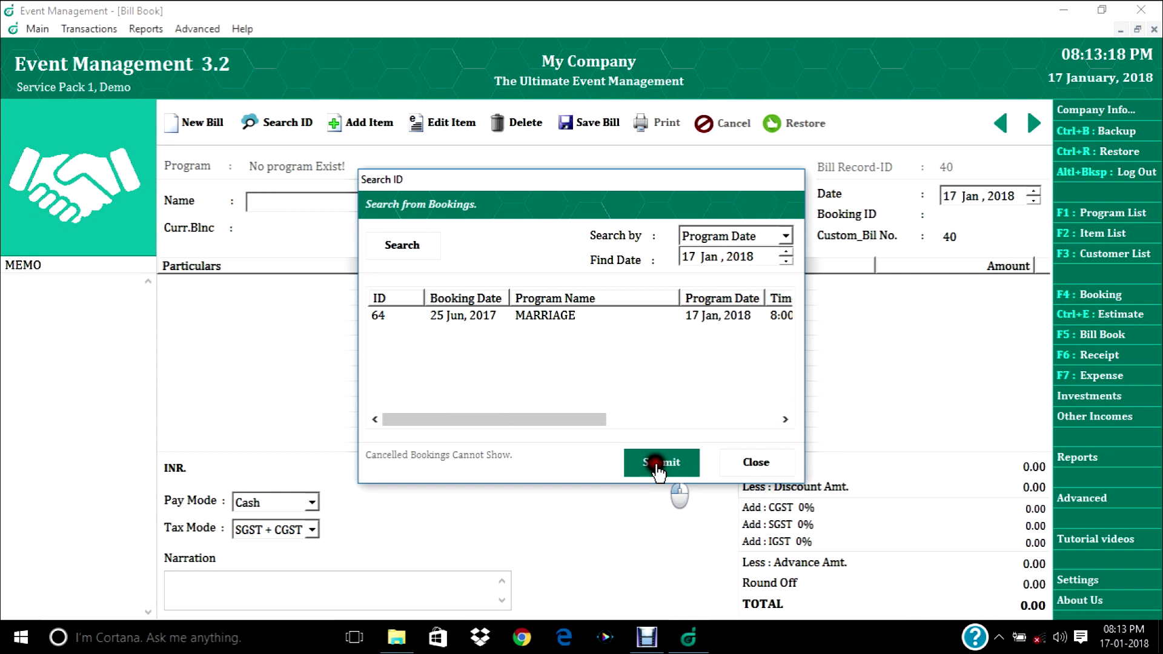
# Open the Booking form, transfer its RECEPTION booking to the bill, and maximize the Bill Book
pyautogui.click(89, 28)
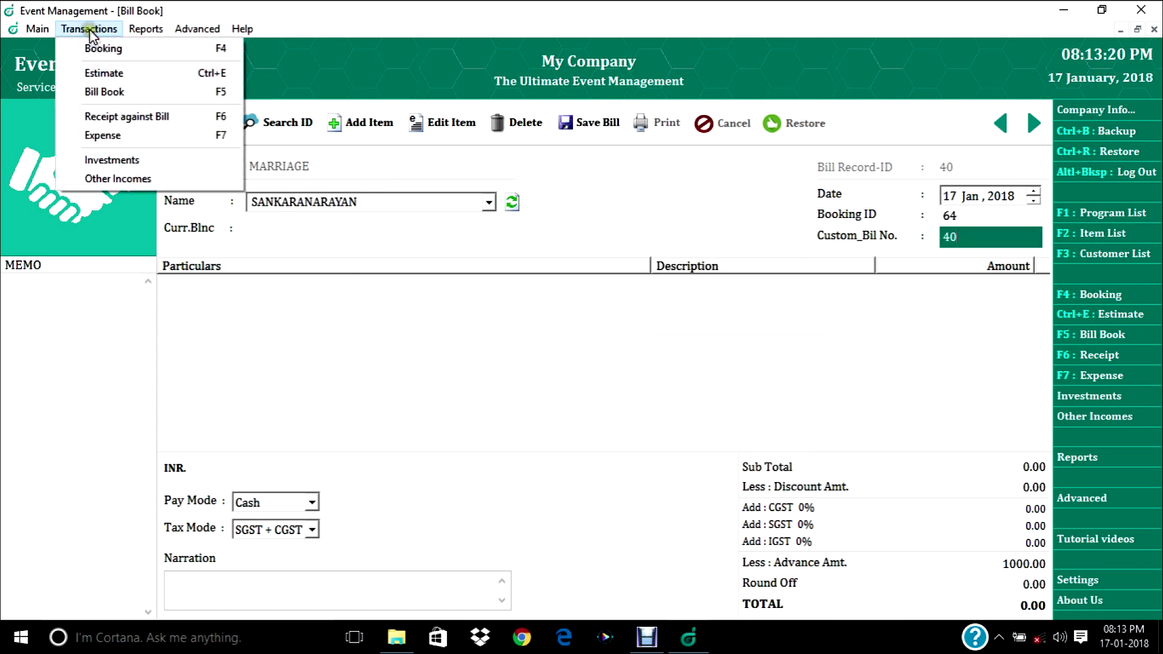
pyautogui.click(97, 50)
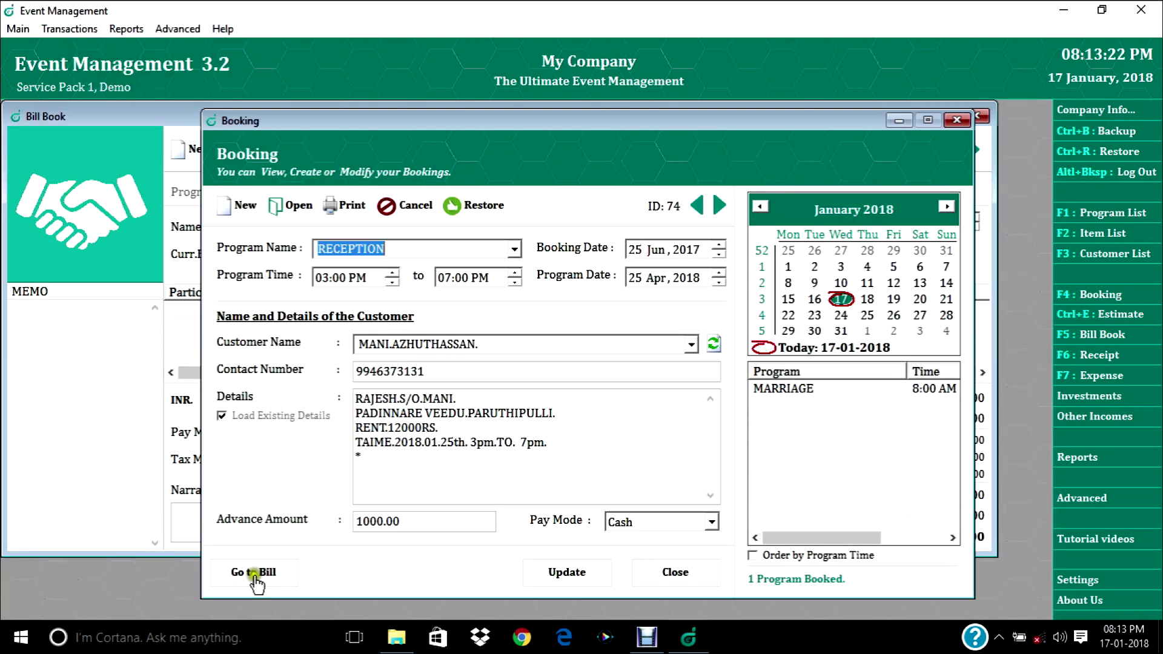
pyautogui.click(254, 572)
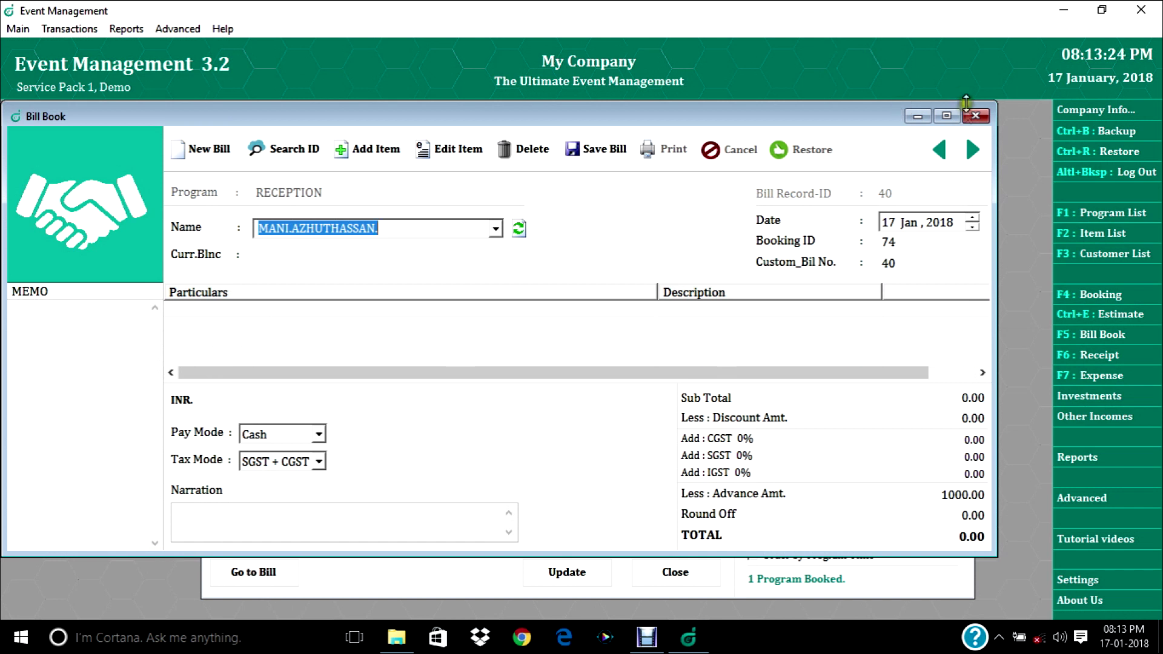
pyautogui.click(957, 118)
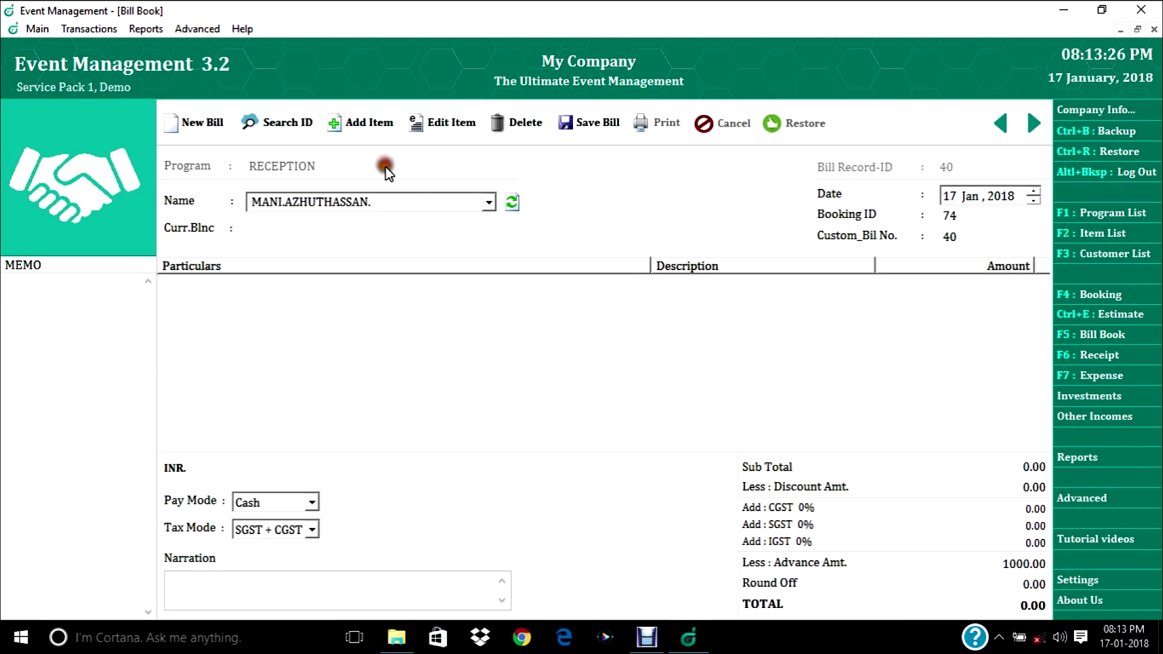
# Examine the customer name, booking ID and advance amount carried over from the booking to the bill
pyautogui.click(385, 201)
pyautogui.click(952, 213)
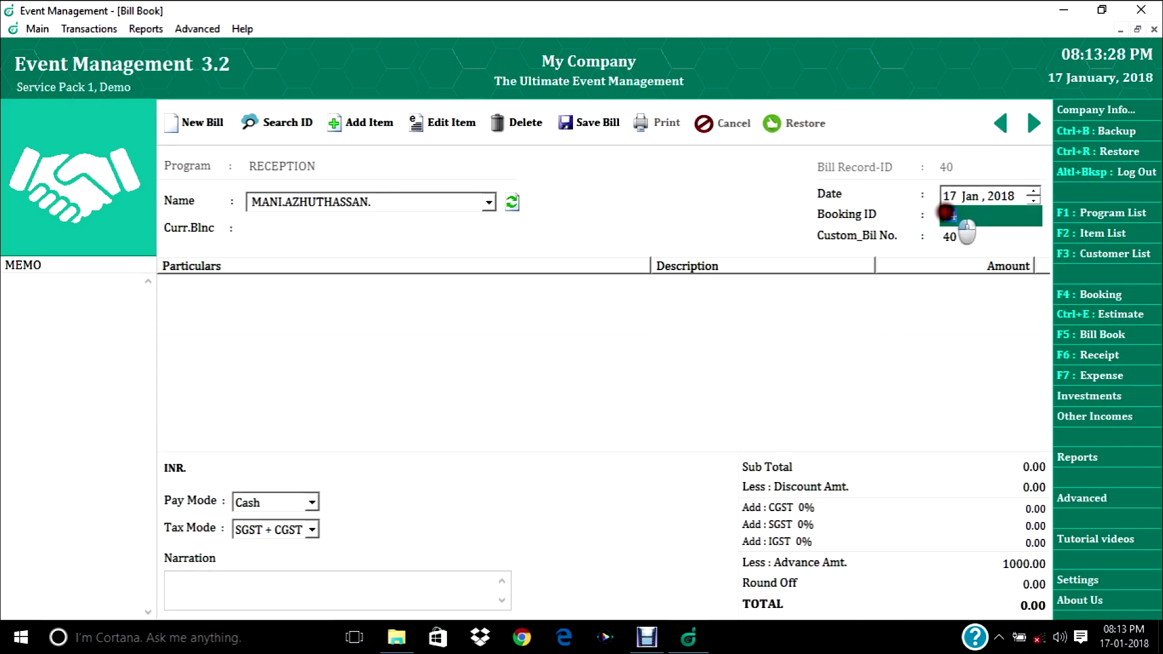
pyautogui.click(1030, 563)
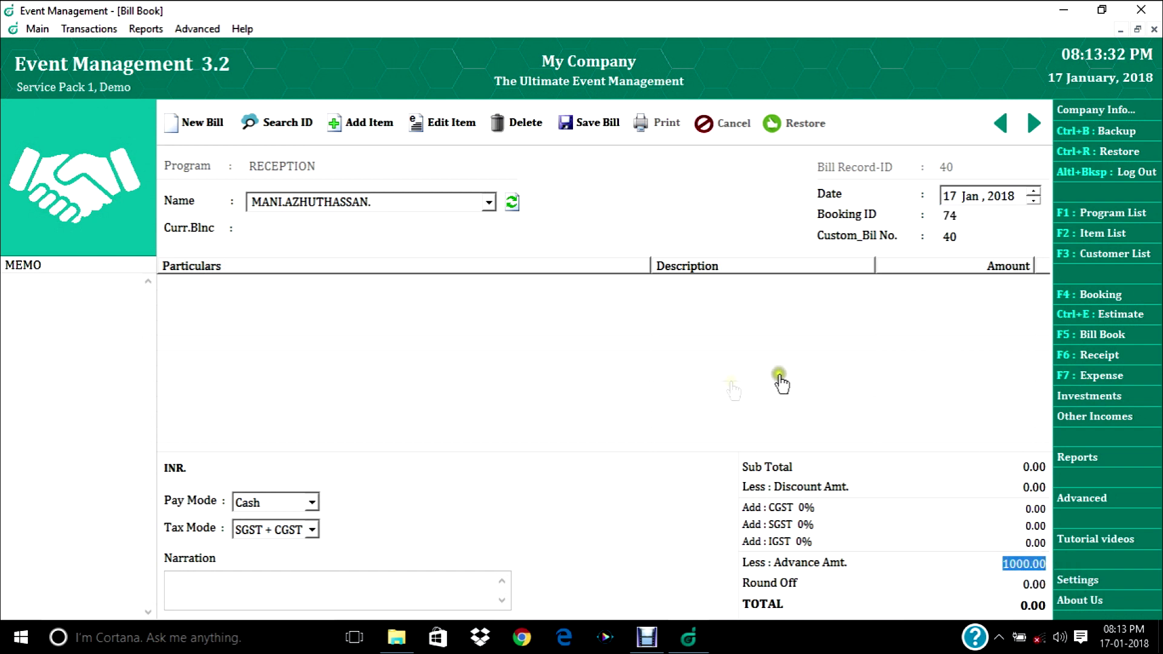
# Add the RENT item with an amount of 11300.00 to the customer bill
pyautogui.click(386, 127)
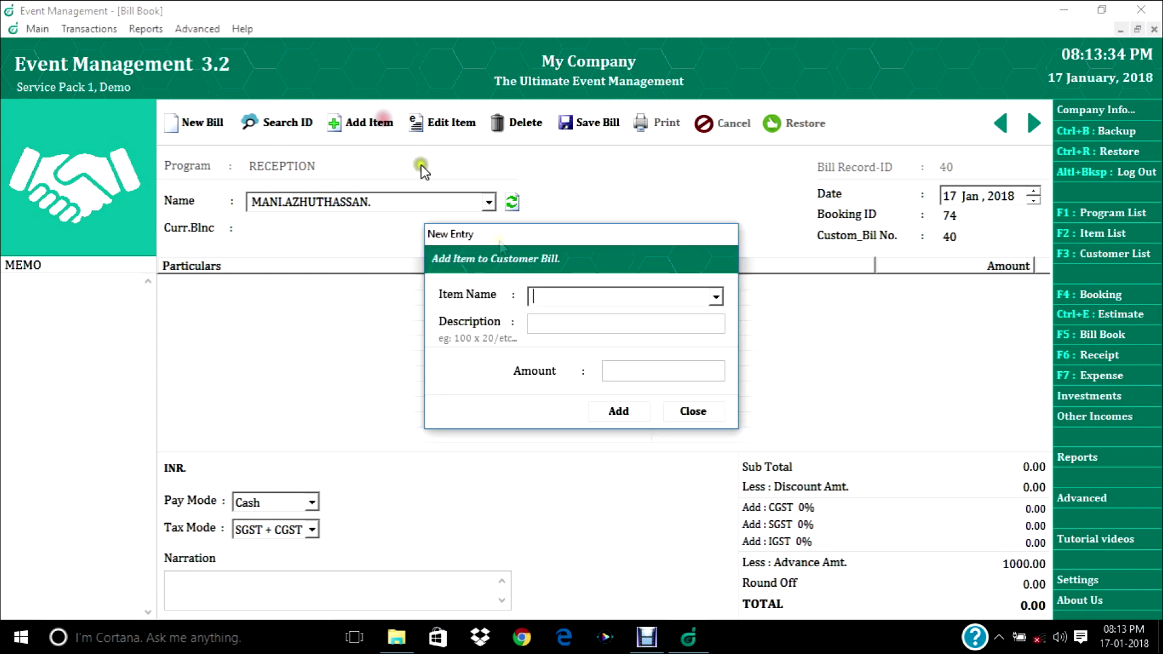
pyautogui.click(715, 297)
pyautogui.click(676, 316)
pyautogui.press('Return')
pyautogui.press('Return')
pyautogui.press('Return')
# Add the LABOUR CHRG. item at 2200.00, and accept Cash as pay mode and SGST + CGST as tax mode
pyautogui.click(714, 297)
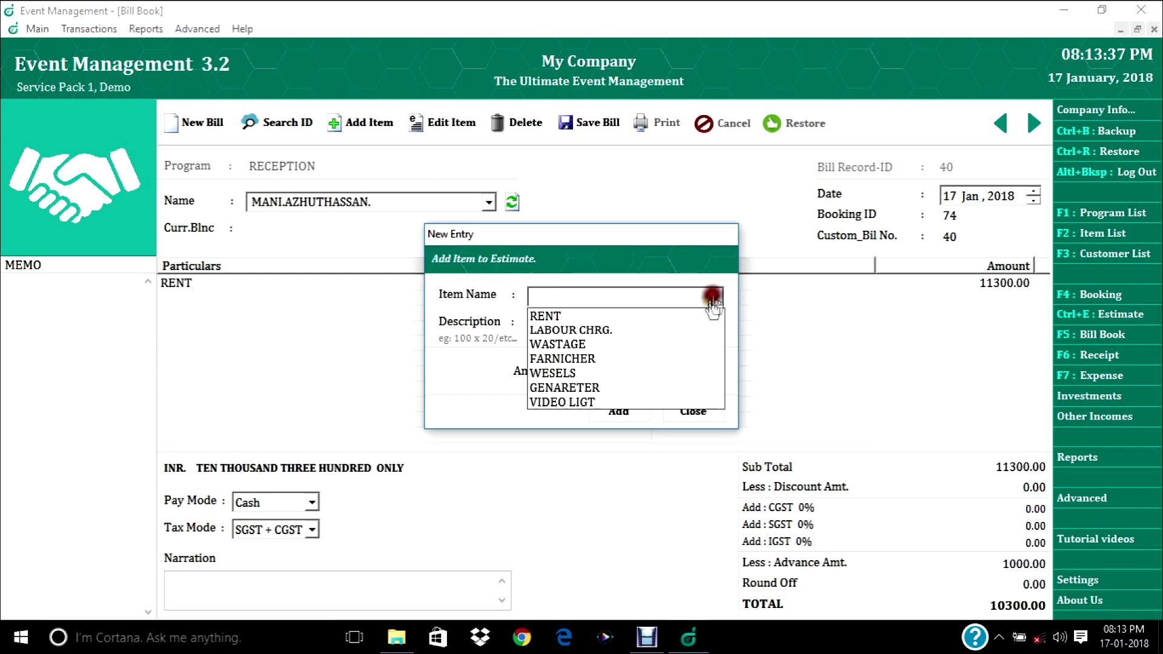
pyautogui.click(696, 331)
pyautogui.press('Return')
pyautogui.press('Return')
pyautogui.press('Escape')
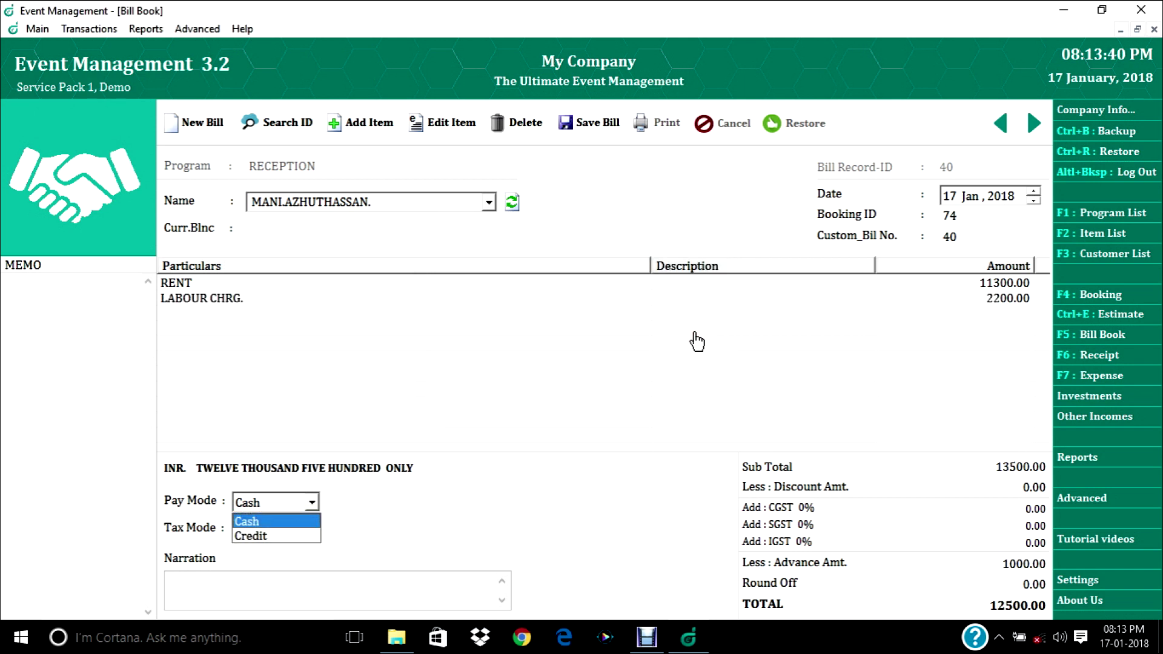
pyautogui.press('Return')
pyautogui.press('Return')
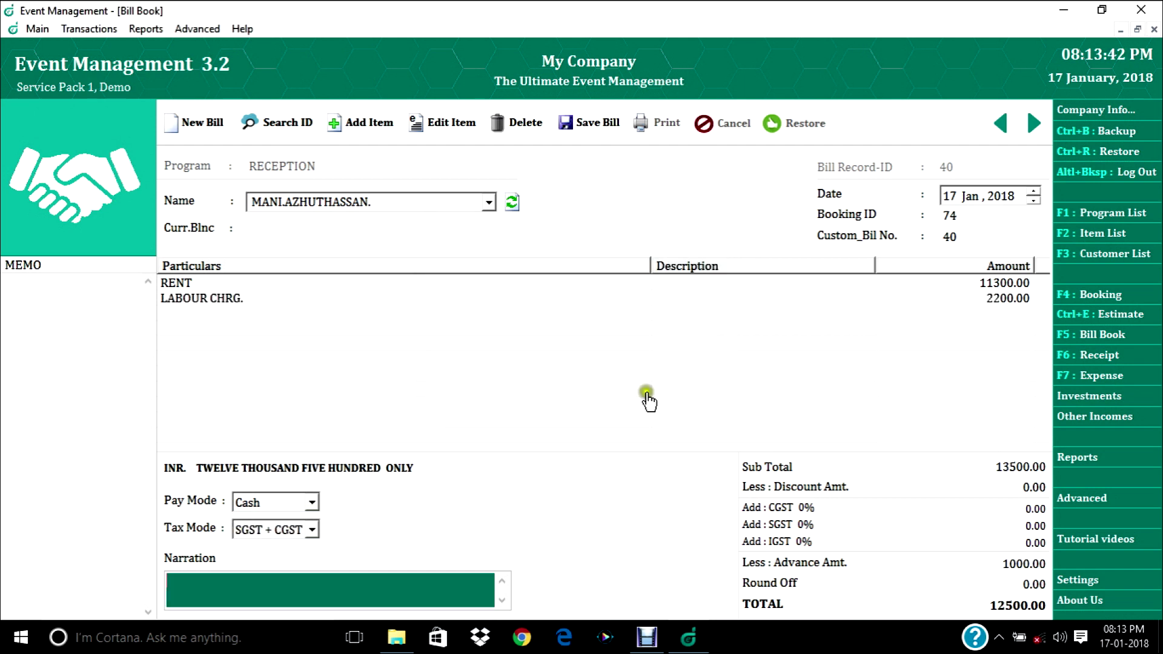
# Examine the bill's discount, sub total and advance amounts
pyautogui.click(1004, 483)
pyautogui.moveTo(1006, 487); pyautogui.dragTo(1067, 476)
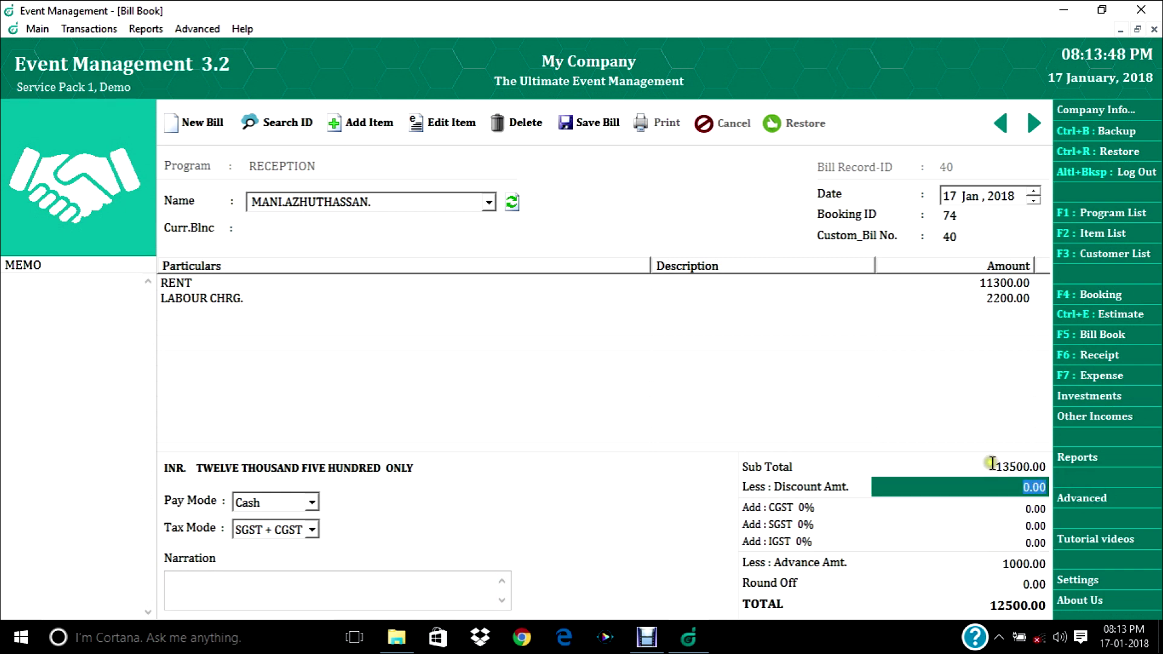
pyautogui.moveTo(992, 464); pyautogui.dragTo(1059, 467)
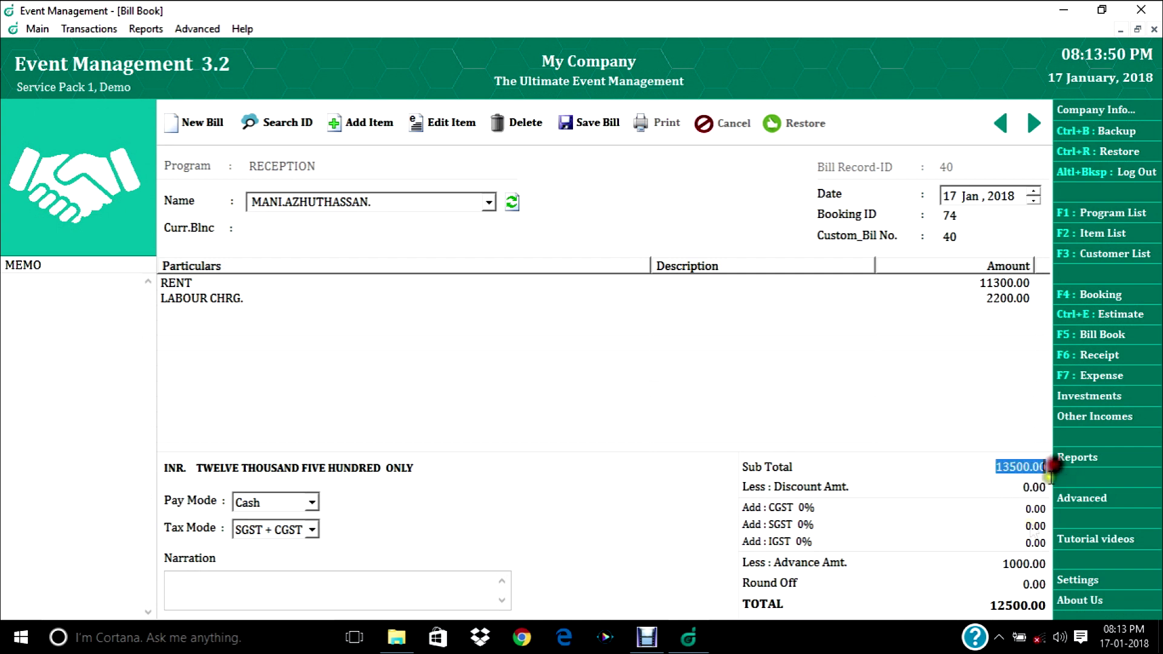
pyautogui.moveTo(1003, 566); pyautogui.dragTo(1059, 572)
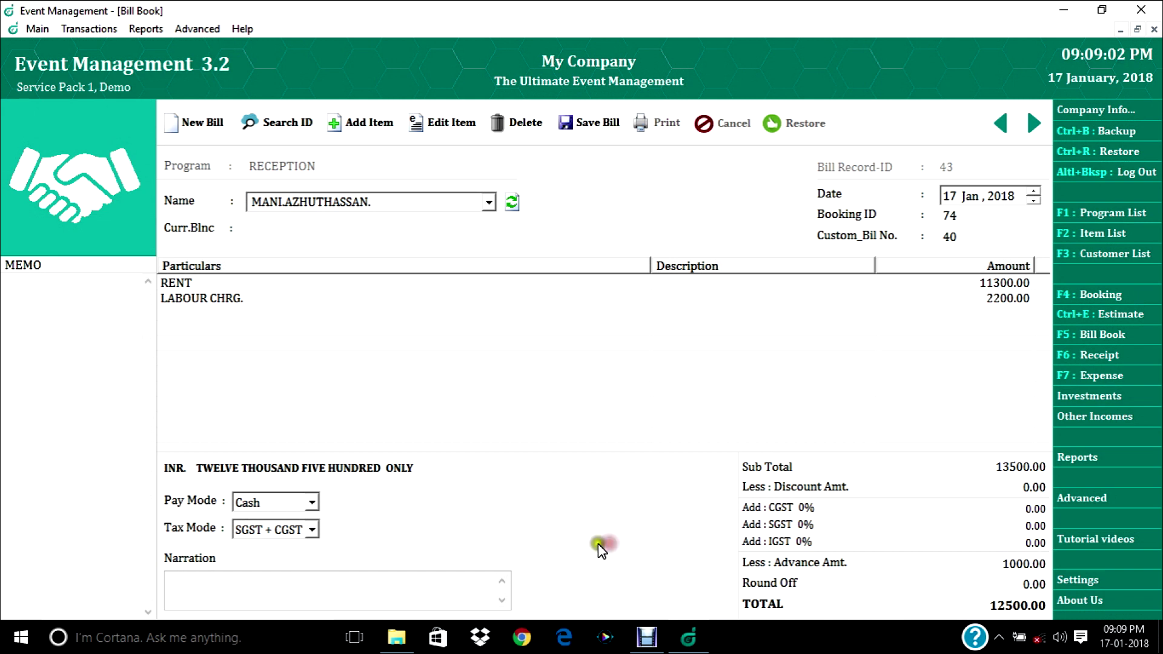
# Enable GST tax calculation in the settings with CGST 9%, SGST 9% and IGST 18%, and save
pyautogui.click(1077, 580)
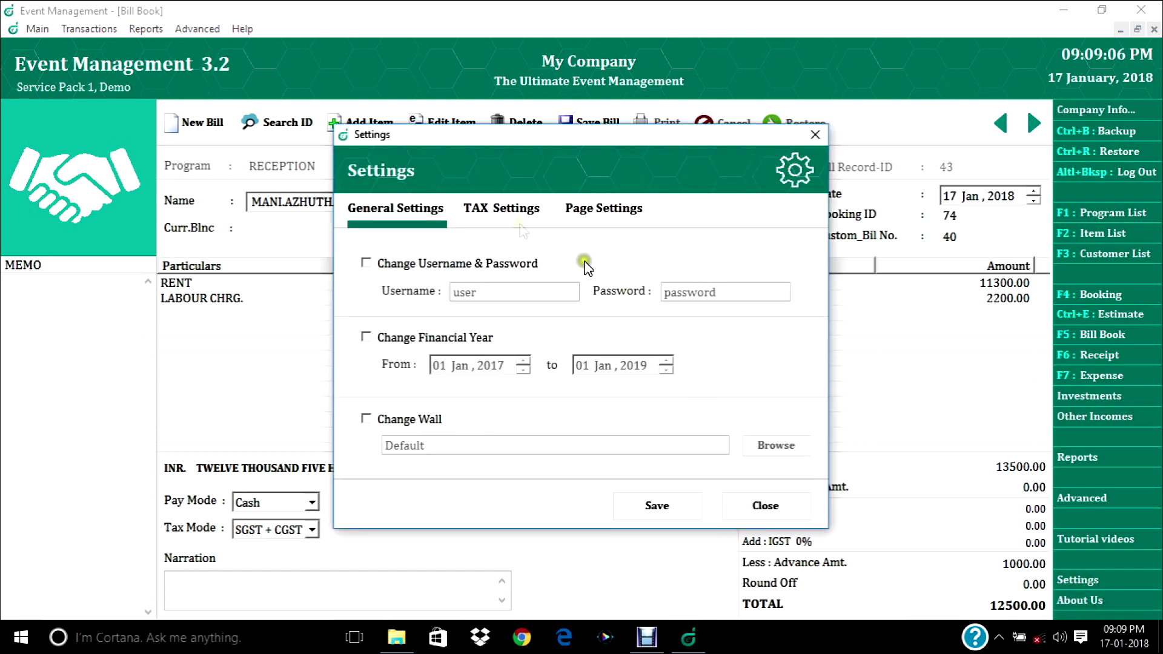
pyautogui.click(501, 212)
pyautogui.click(432, 268)
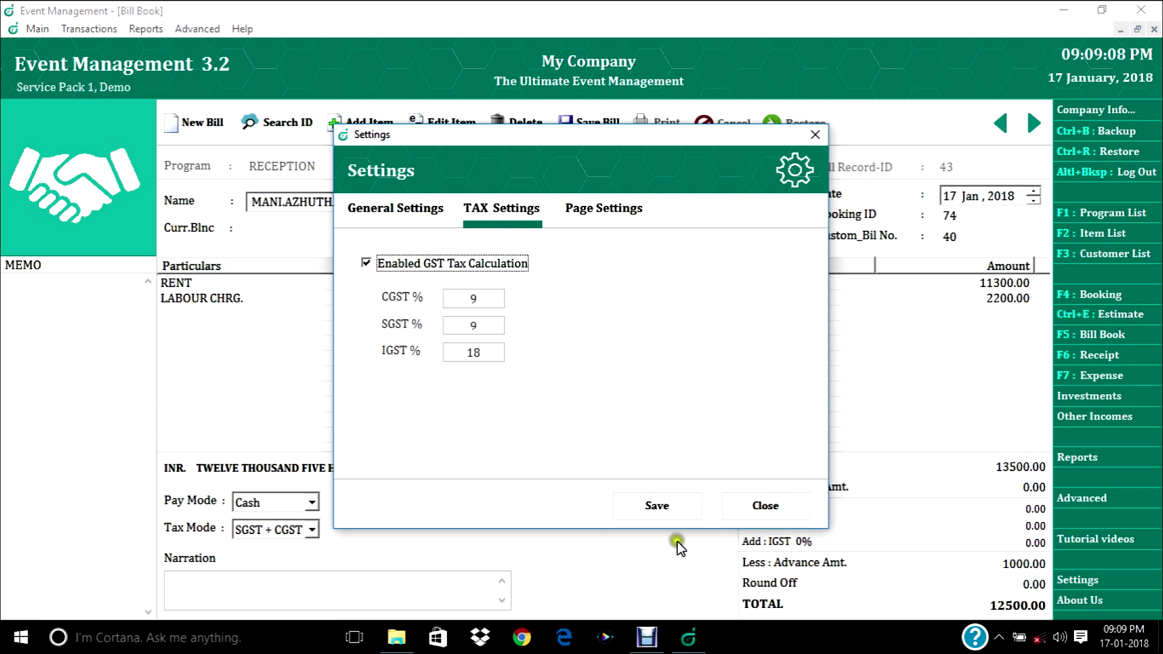
pyautogui.click(661, 510)
pyautogui.click(651, 375)
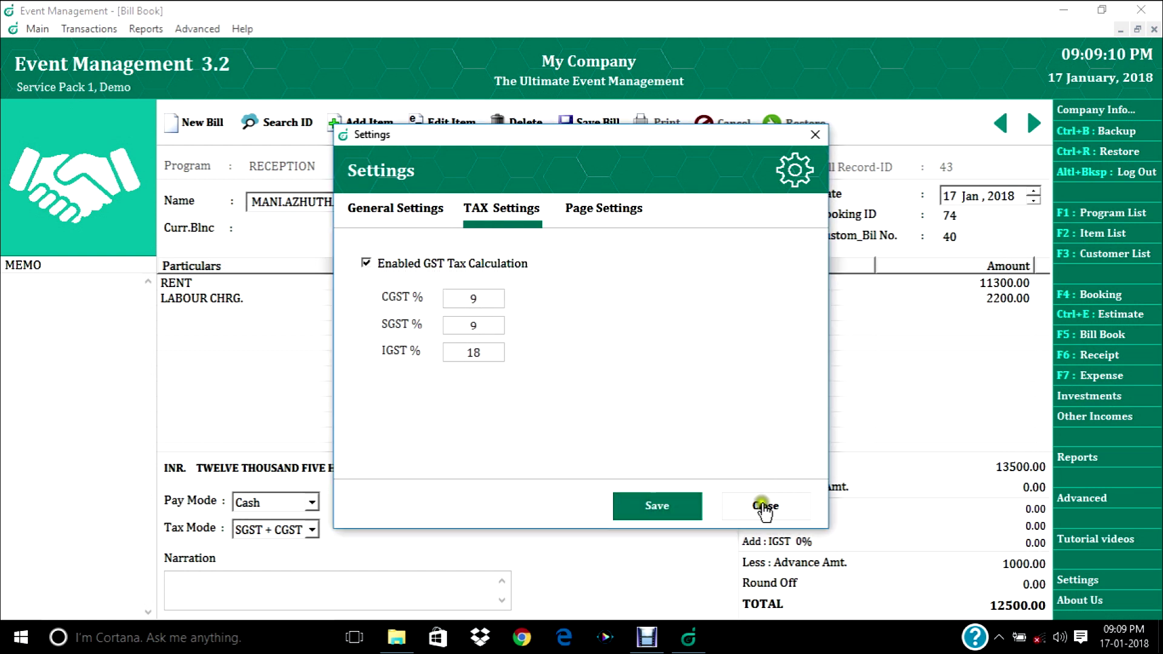
pyautogui.click(764, 507)
# Reapply the SGST + CGST tax mode to the bill and check the calculated tax amount
pyautogui.click(311, 531)
pyautogui.click(312, 530)
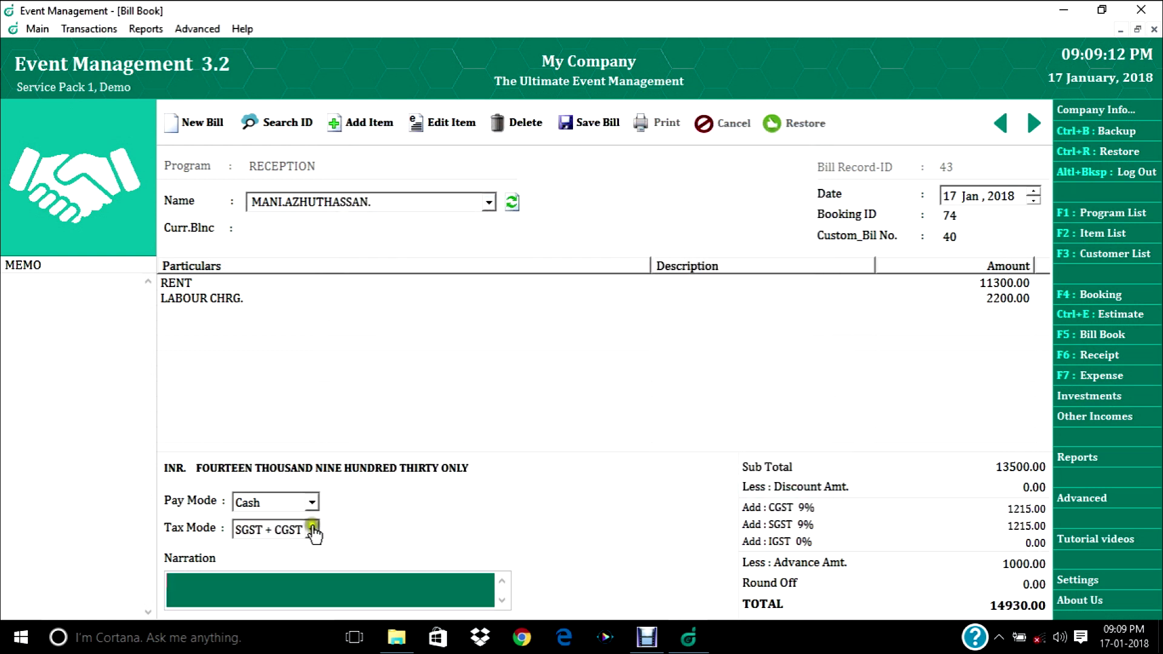
pyautogui.moveTo(1008, 526); pyautogui.dragTo(1059, 527)
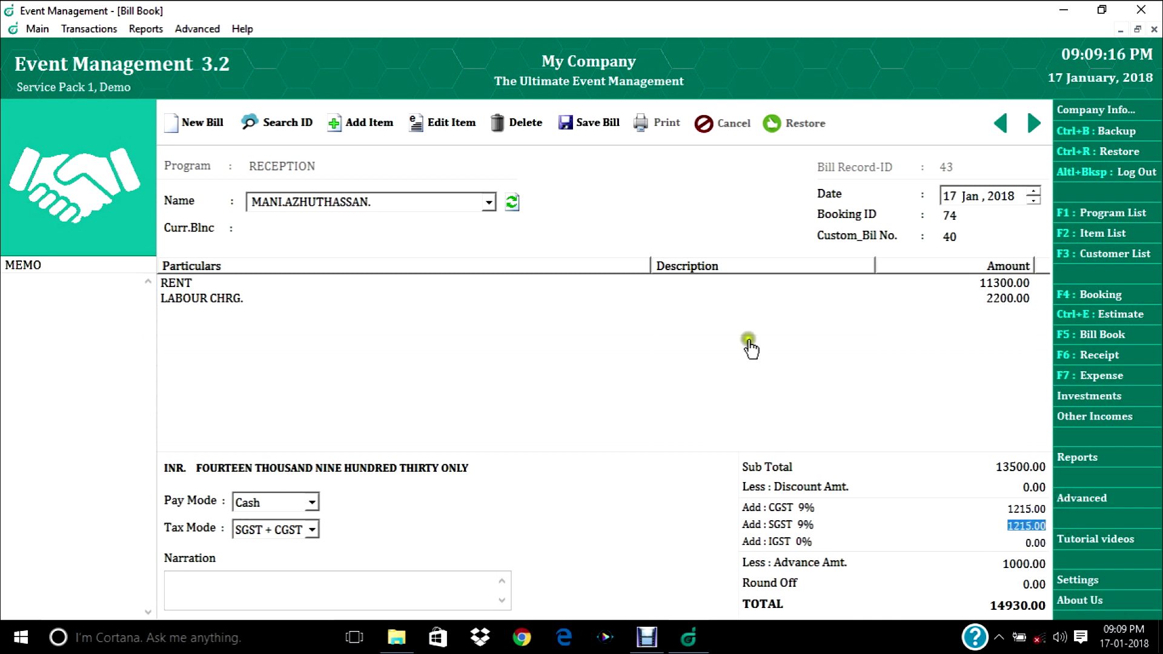
# Save the RECEPTION bill and preview its printout down to the totals
pyautogui.click(594, 127)
pyautogui.click(622, 379)
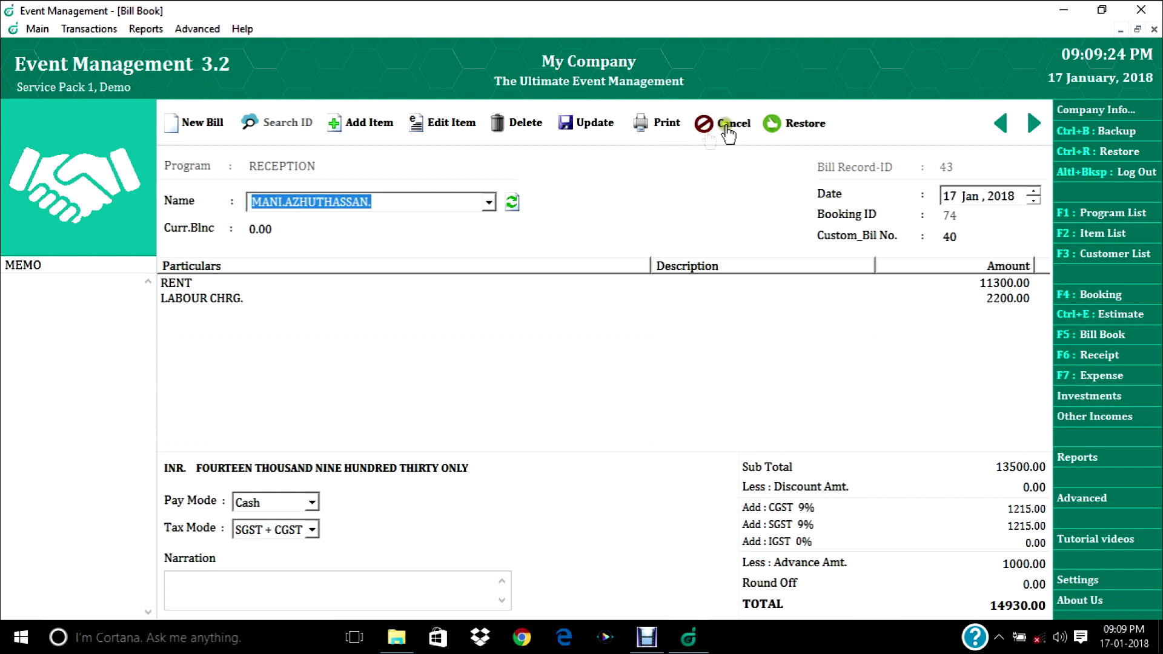
pyautogui.click(666, 124)
pyautogui.moveTo(1045, 162); pyautogui.dragTo(1057, 463)
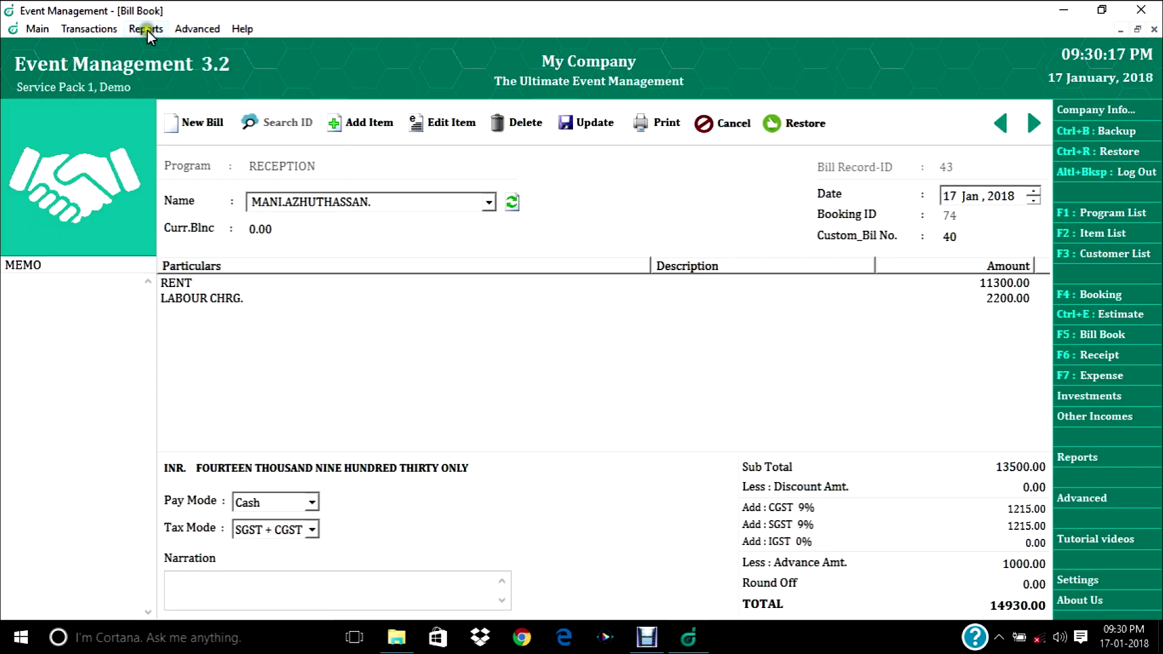
# Open the Bill Book Register and examine the latest bills, including their tax, total and status columns
pyautogui.click(148, 32)
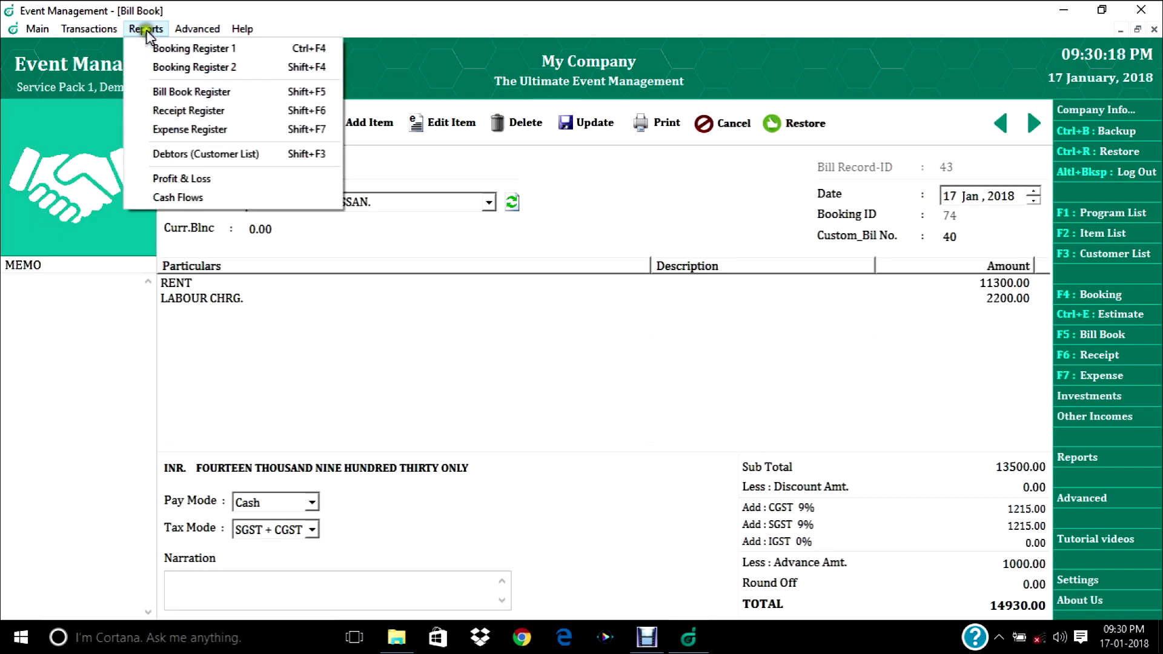
pyautogui.click(206, 92)
pyautogui.moveTo(1043, 203); pyautogui.dragTo(1042, 374)
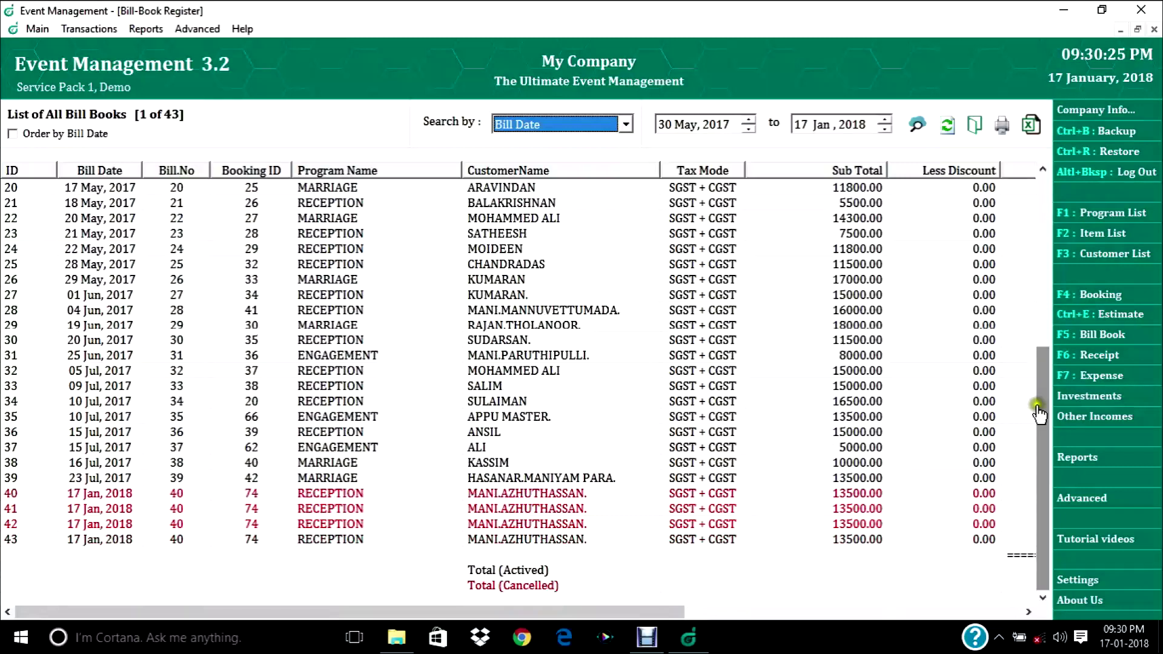
pyautogui.moveTo(525, 609); pyautogui.dragTo(866, 612)
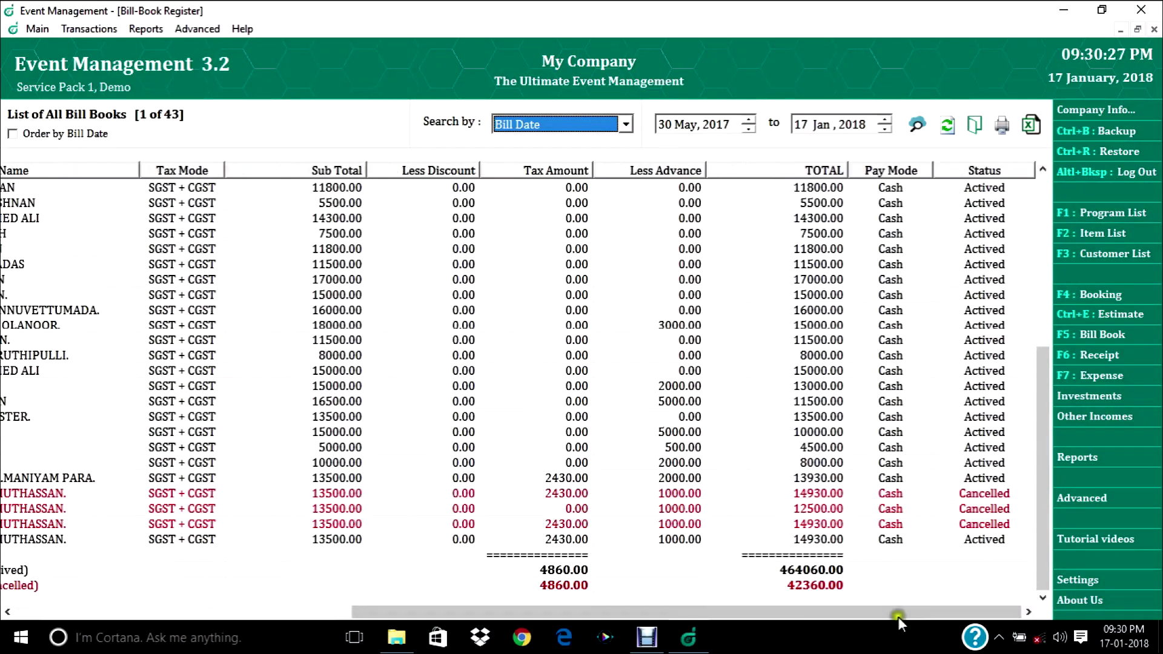
# Check the register's search criteria, preview the Bill-Book Report, and close the preview
pyautogui.click(589, 128)
pyautogui.click(590, 129)
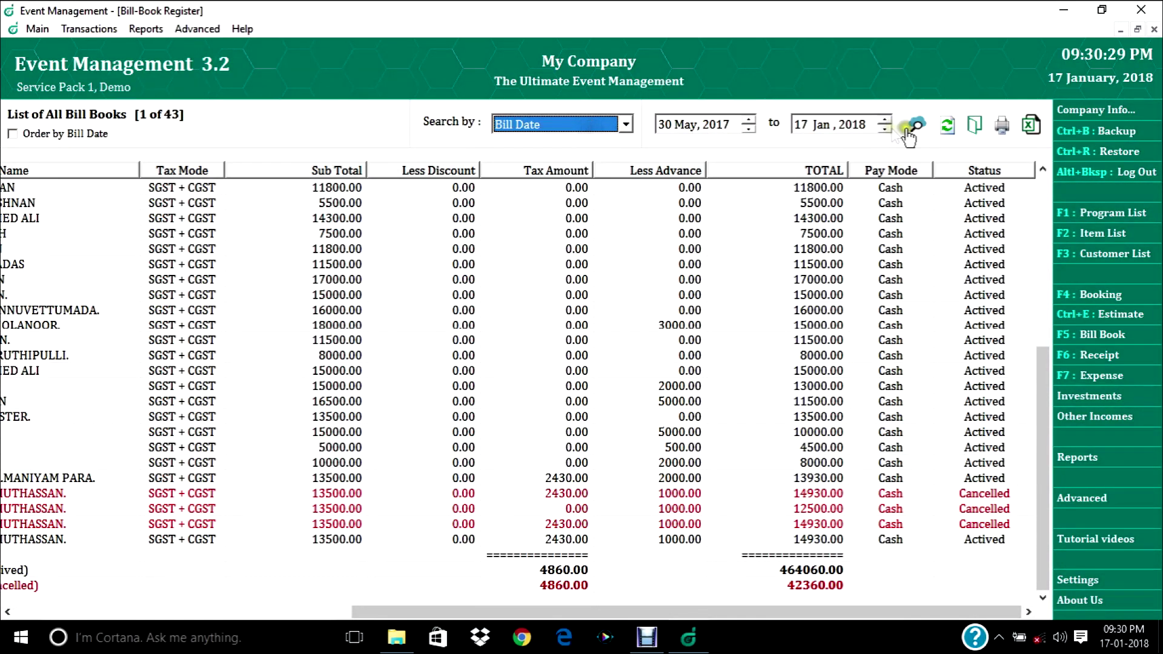
pyautogui.click(1002, 125)
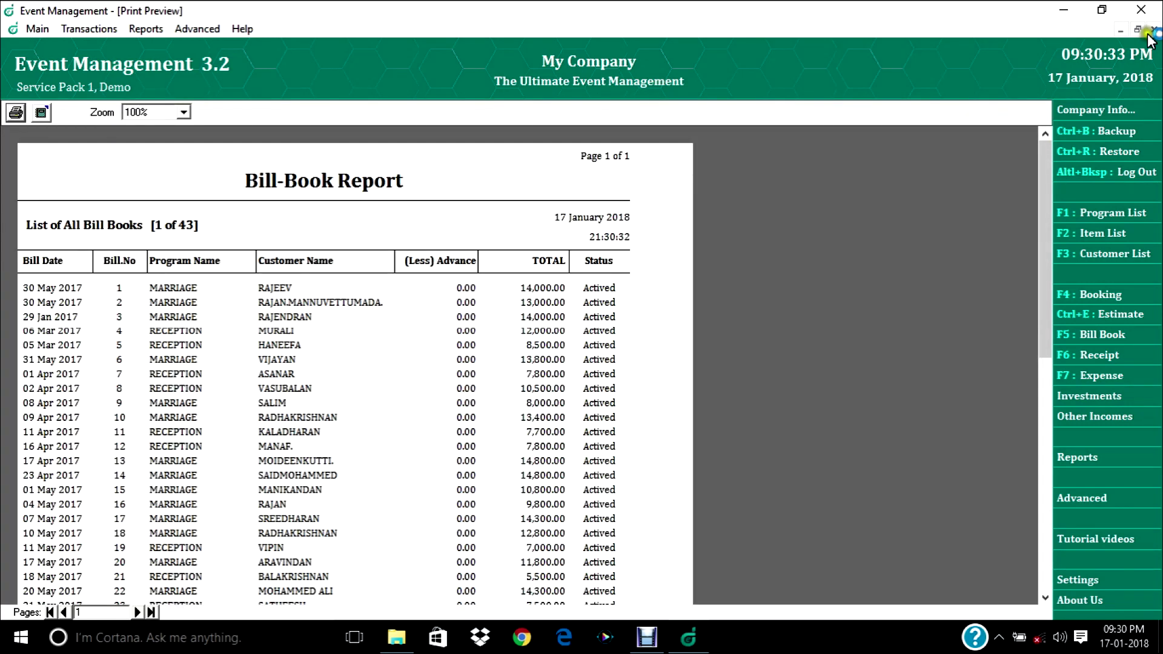
pyautogui.click(1154, 31)
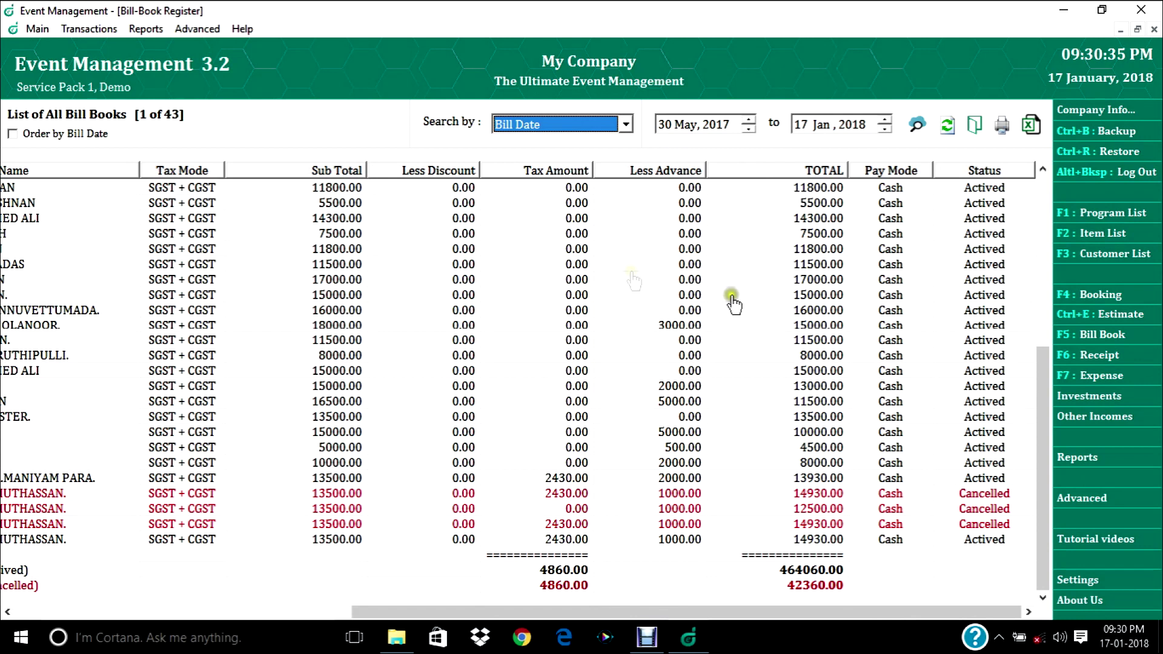
# Leave the Bill Book Register, open the Receipt Against Bill form to view its fields, and close it
pyautogui.click(1153, 31)
pyautogui.click(1153, 30)
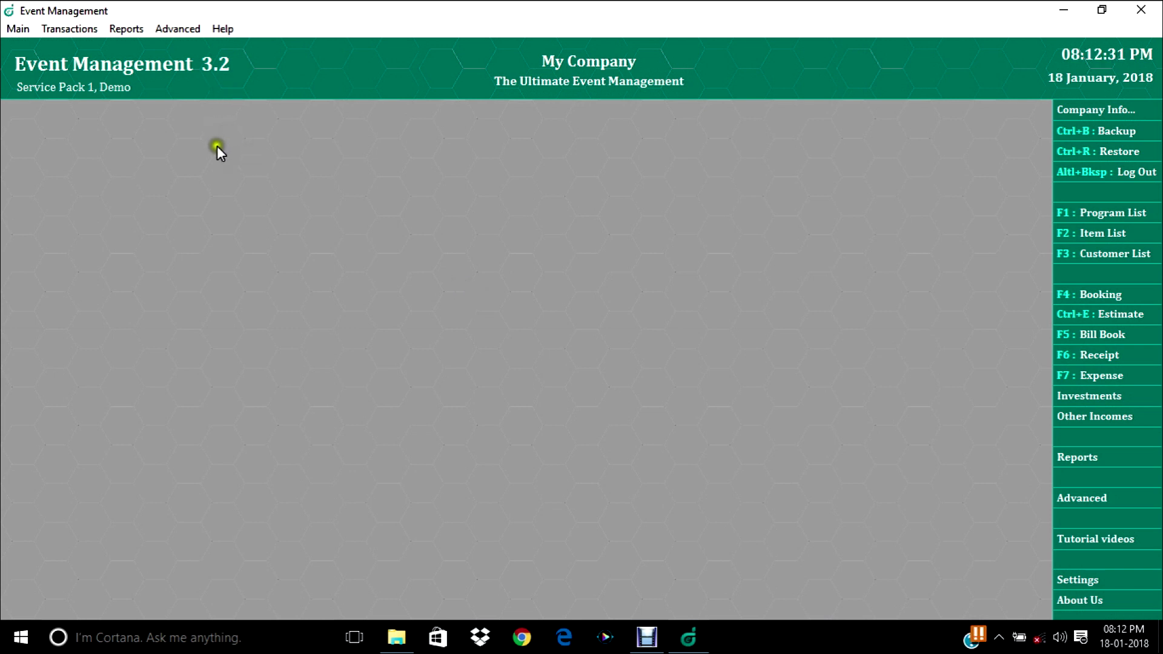
pyautogui.click(65, 32)
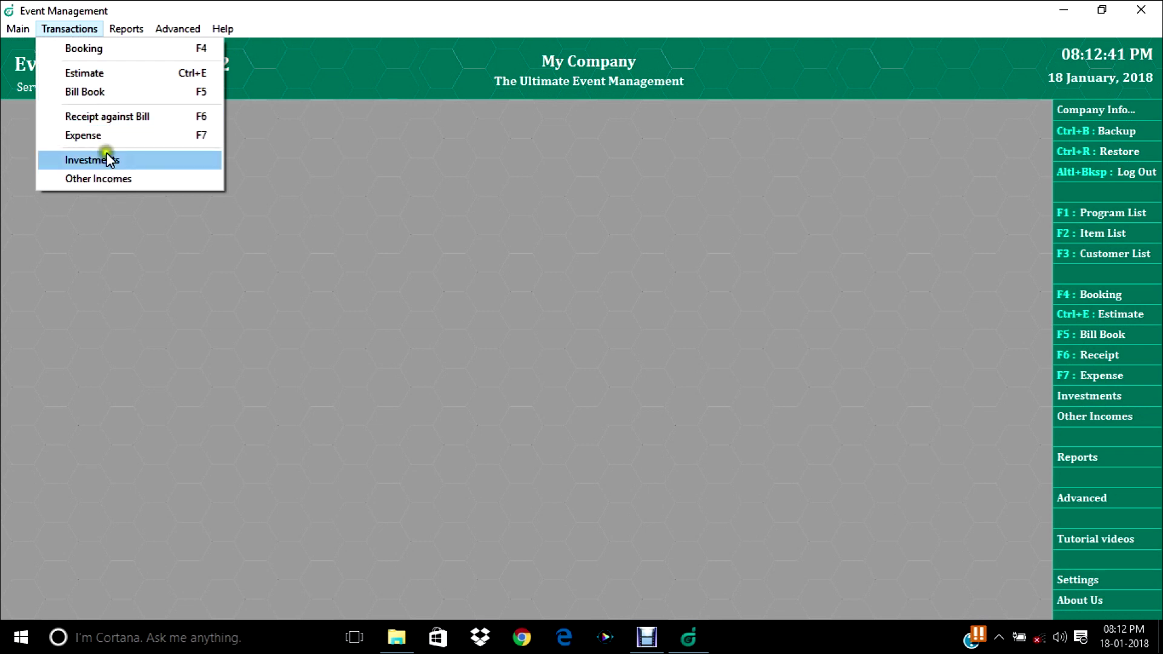
pyautogui.click(103, 119)
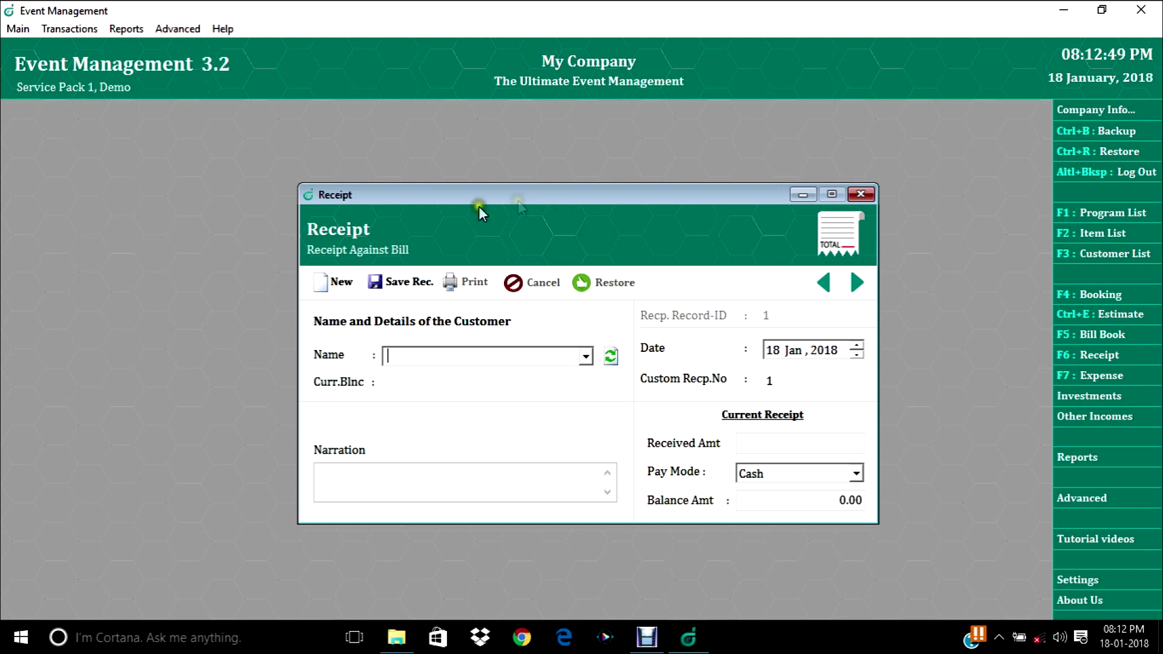
pyautogui.moveTo(453, 184); pyautogui.dragTo(367, 146)
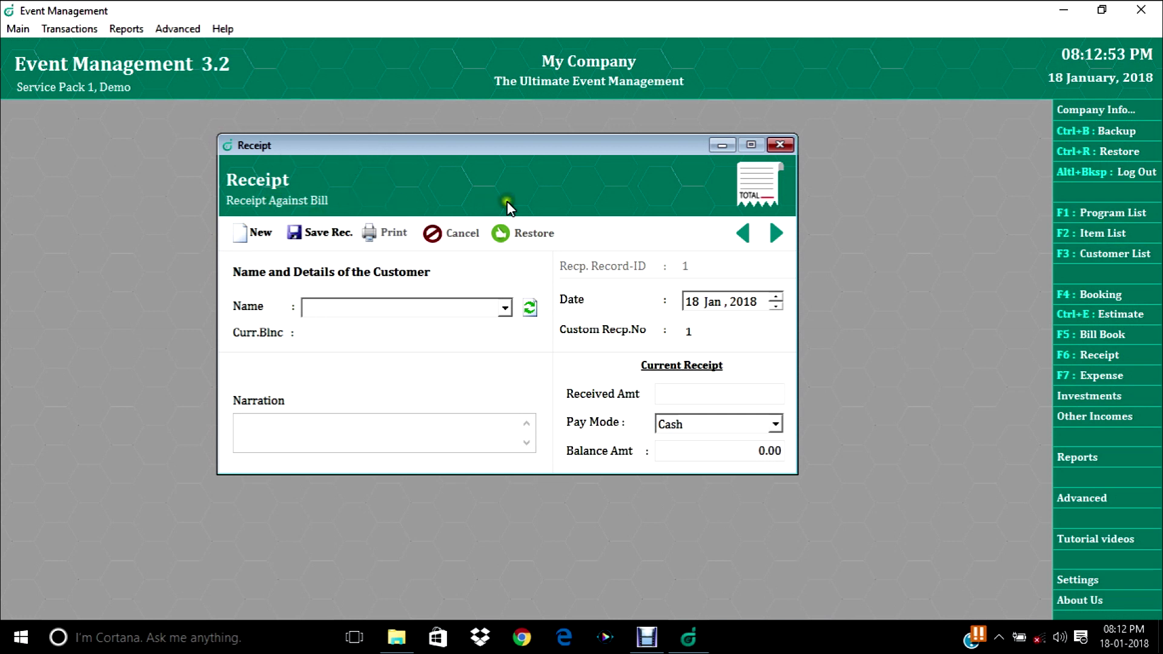
pyautogui.click(781, 146)
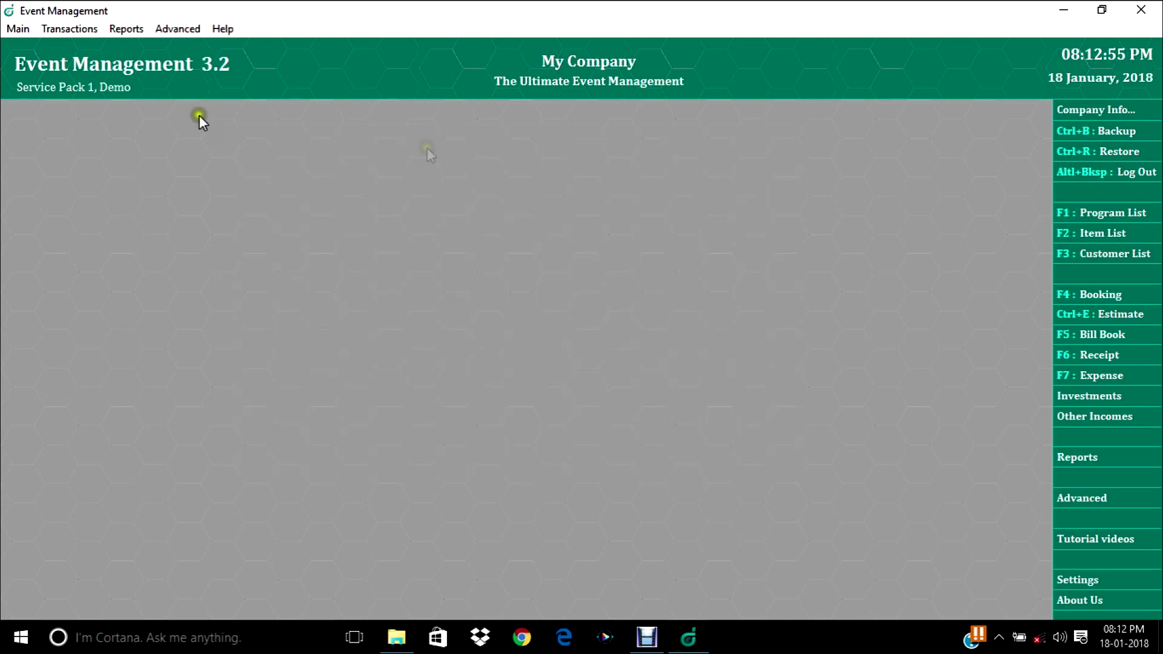
# Open the Debtors (Customer List) report, check its credit, receipt and balance columns, and close it
pyautogui.click(127, 31)
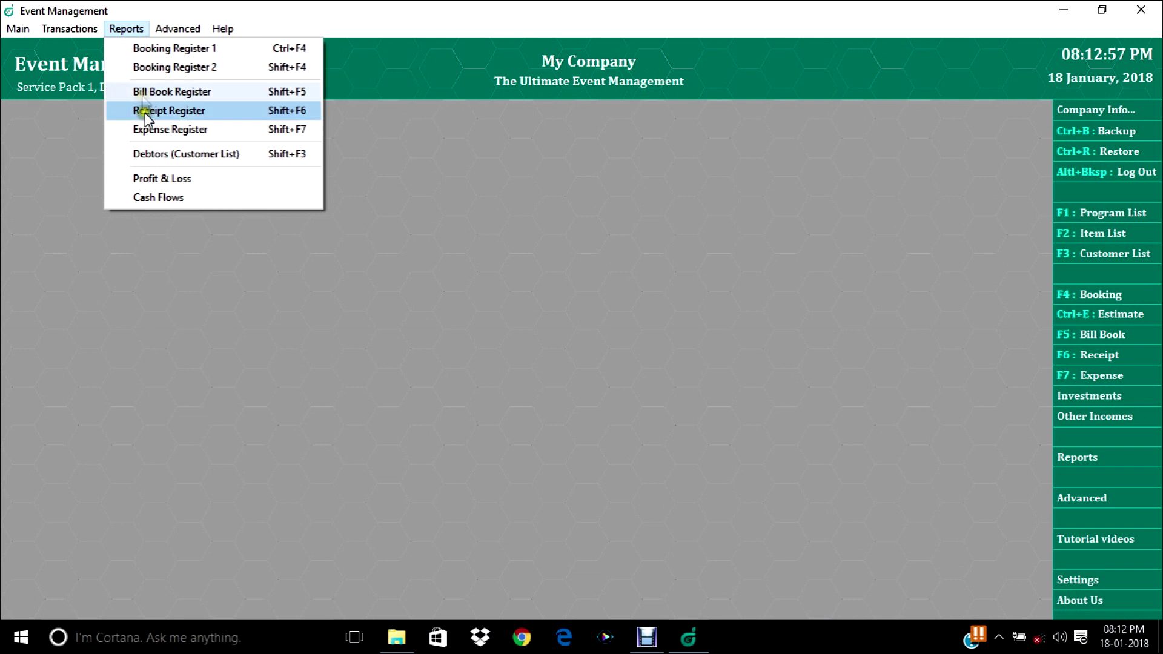
pyautogui.click(176, 157)
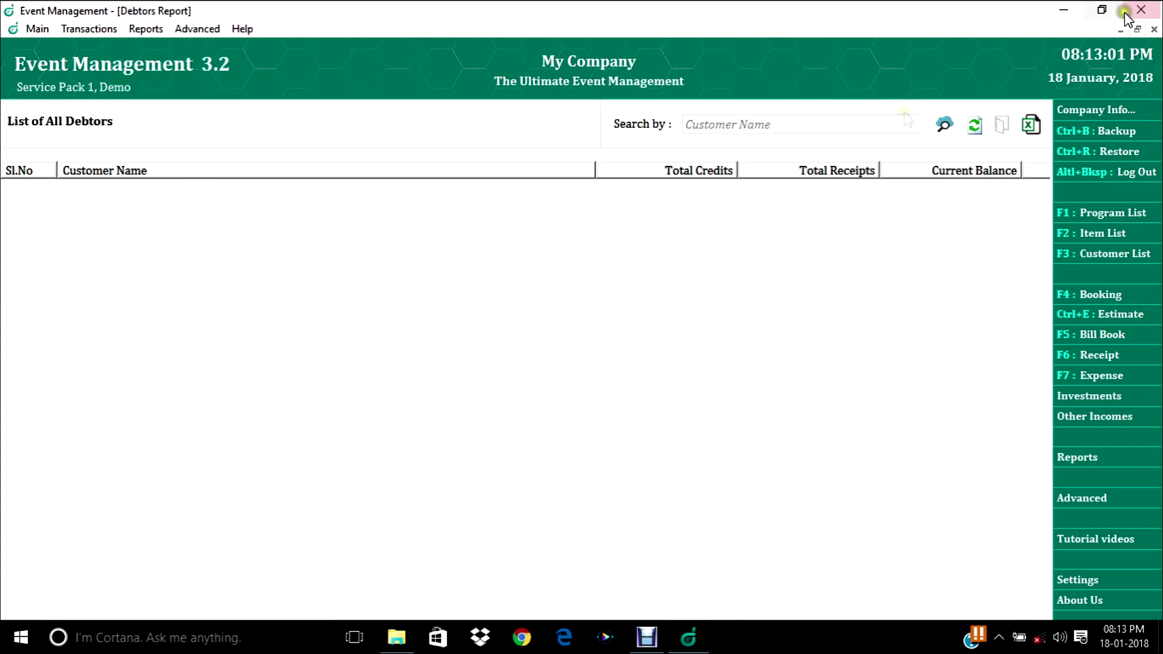
pyautogui.click(1154, 29)
# Open the Expense form and examine its date and amount fields and the editable list of expense notes
pyautogui.click(69, 28)
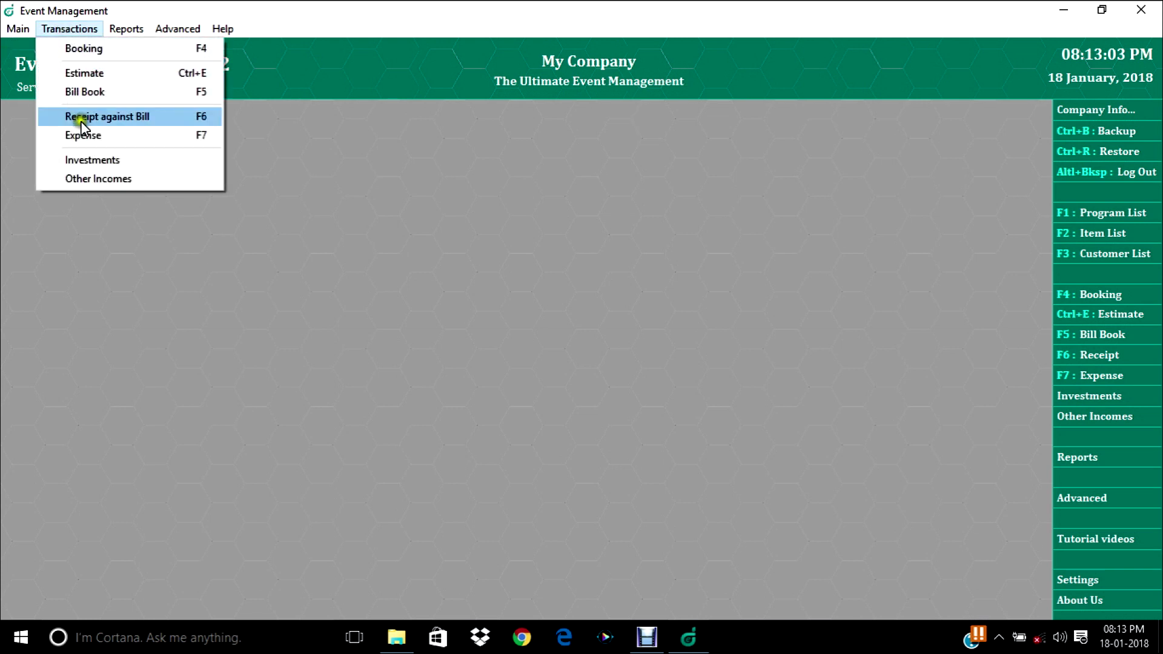
pyautogui.click(90, 135)
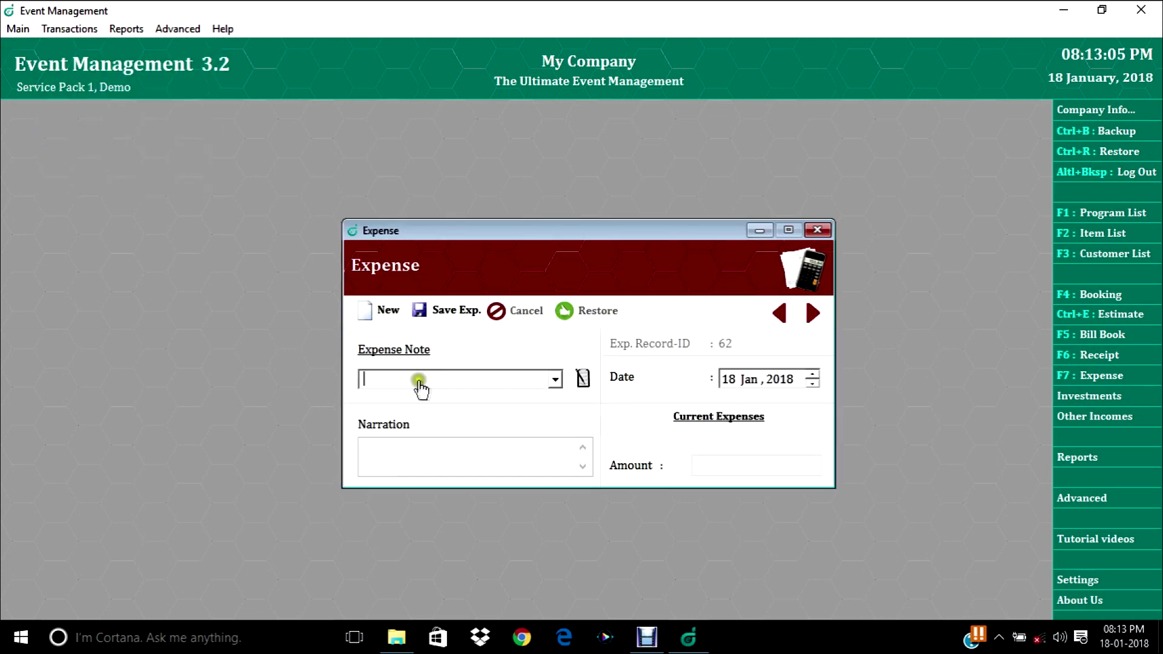
pyautogui.click(742, 379)
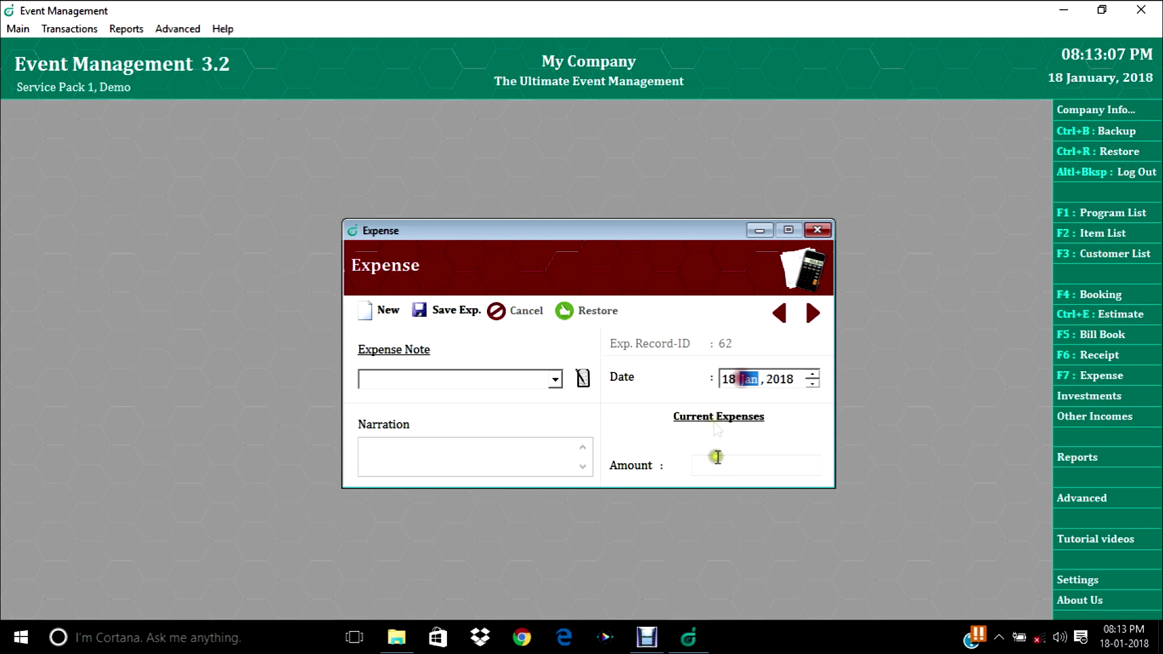
pyautogui.click(734, 462)
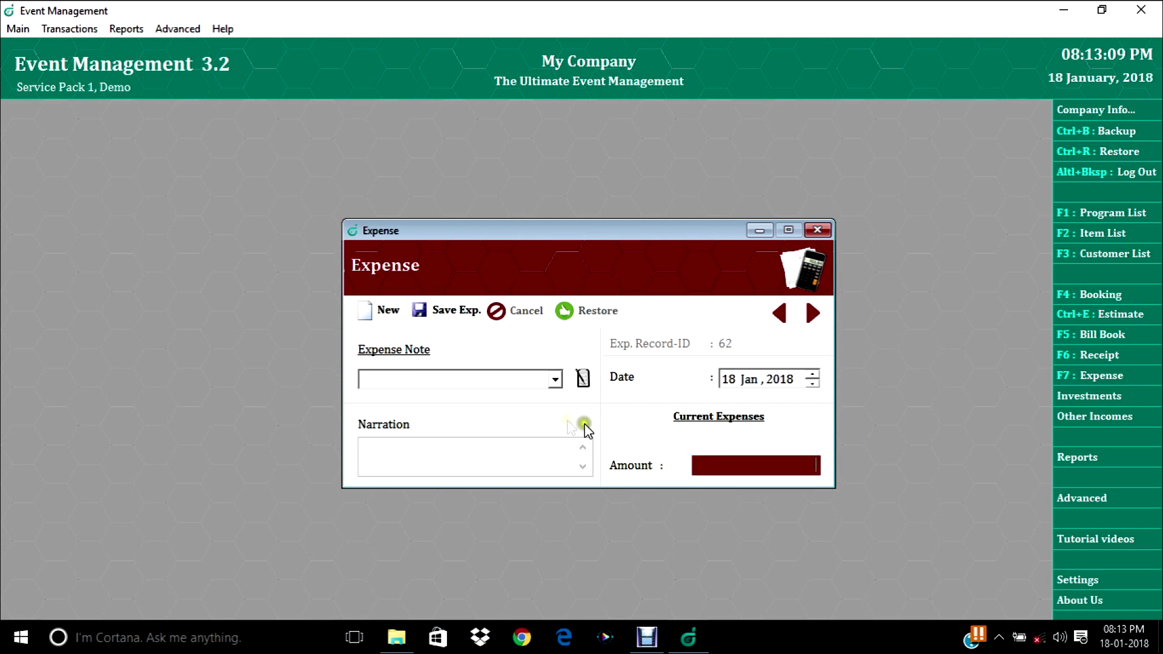
pyautogui.click(584, 380)
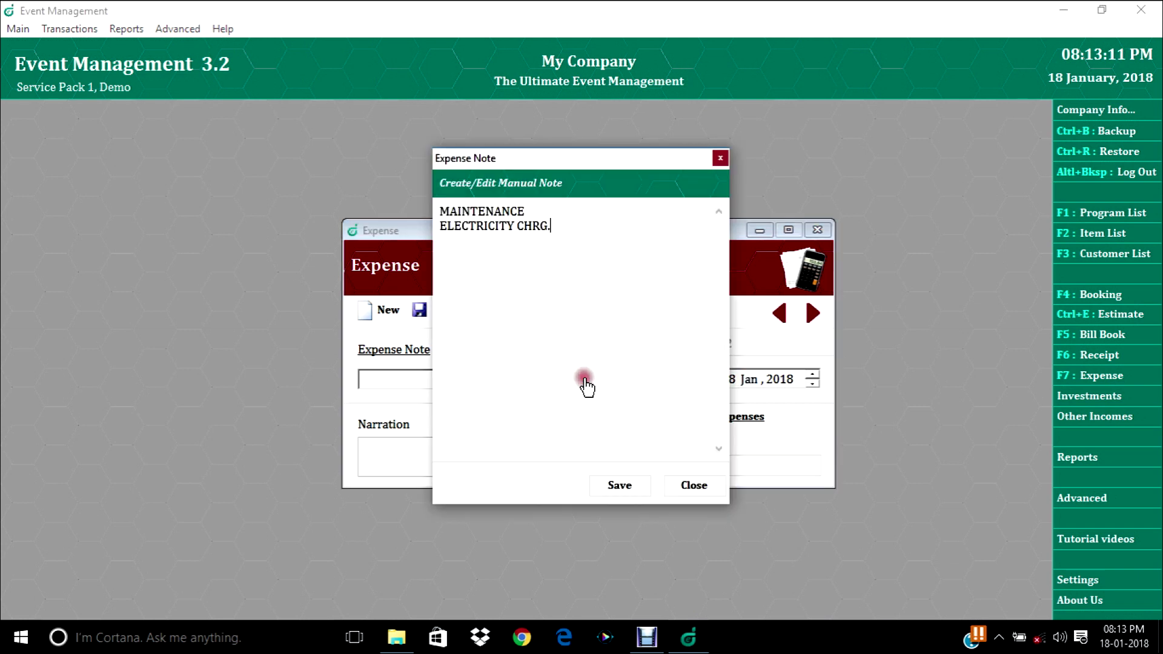
pyautogui.moveTo(686, 157); pyautogui.dragTo(572, 189)
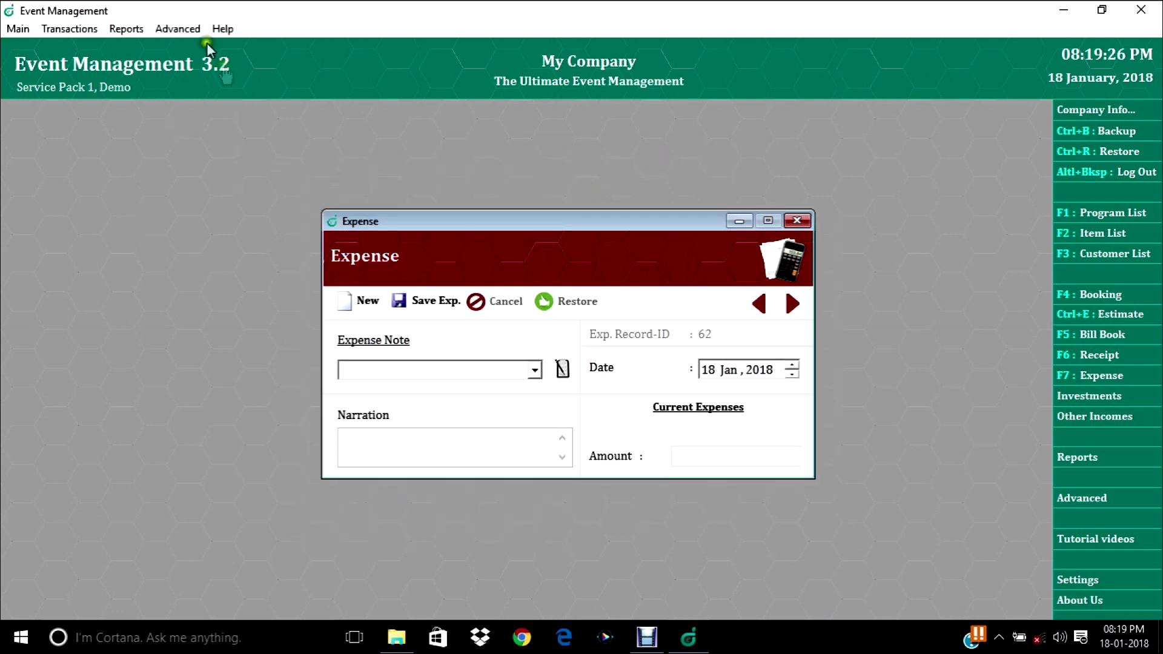
# Open the Expense Register, examine the expenses down to the active and cancelled totals, and close it
pyautogui.click(132, 28)
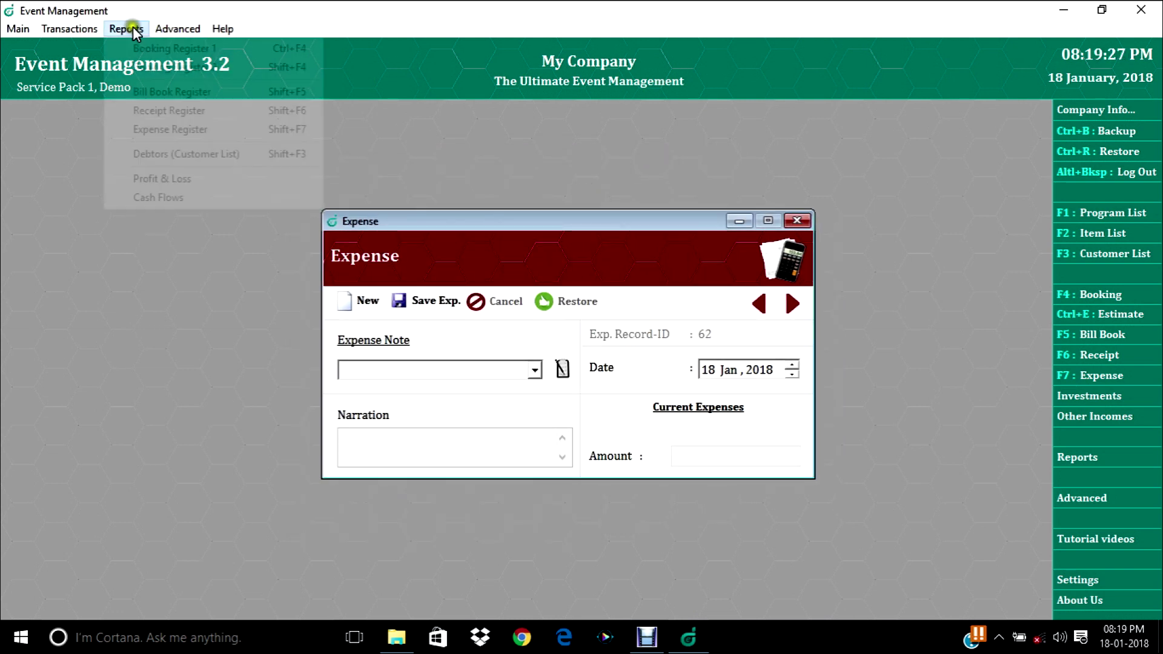
pyautogui.click(161, 130)
pyautogui.scroll(-12, 848, 187)
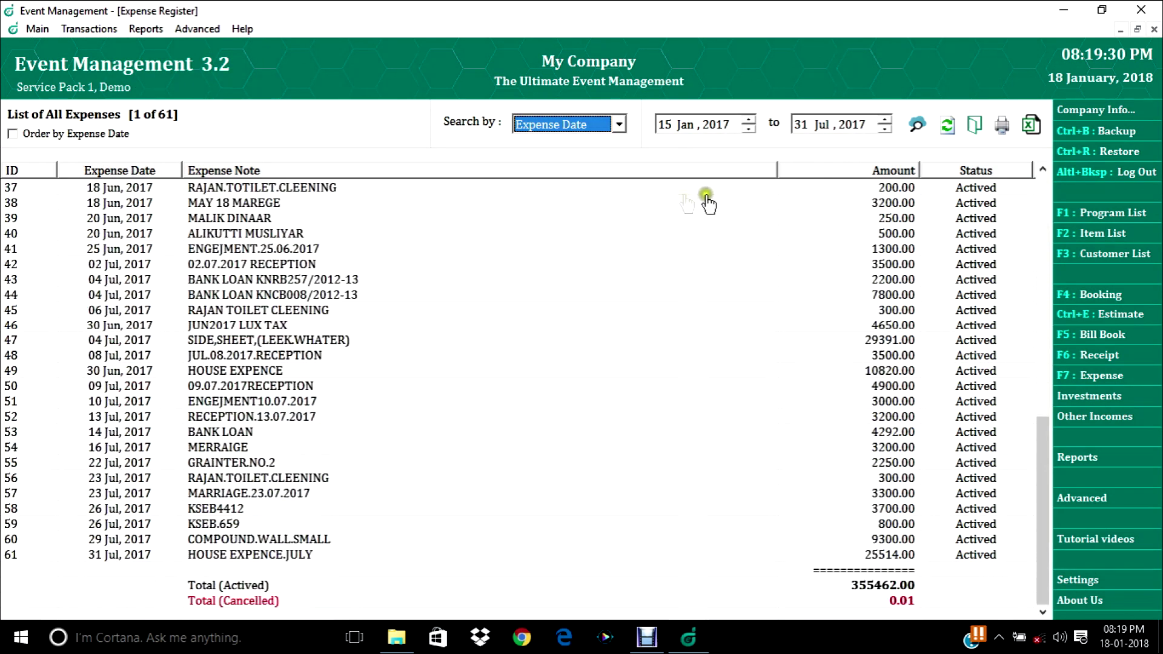
pyautogui.click(1153, 30)
# View the Profit & Loss report down to the Net Profit row, and close it along with the Expense form
pyautogui.click(126, 28)
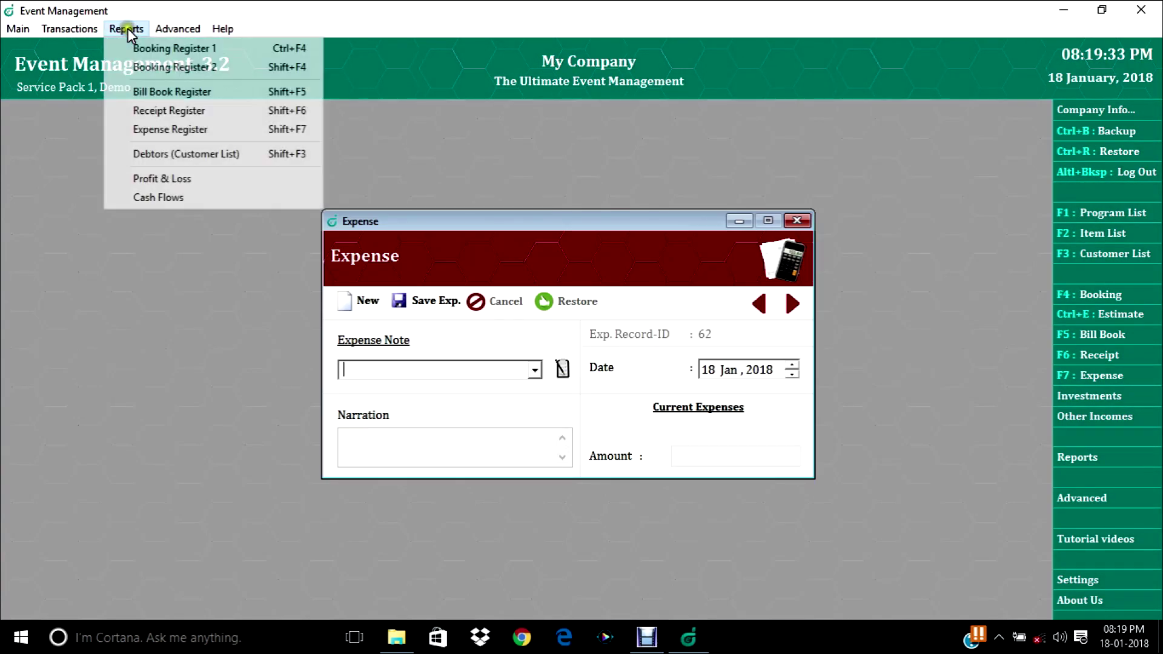
pyautogui.click(162, 180)
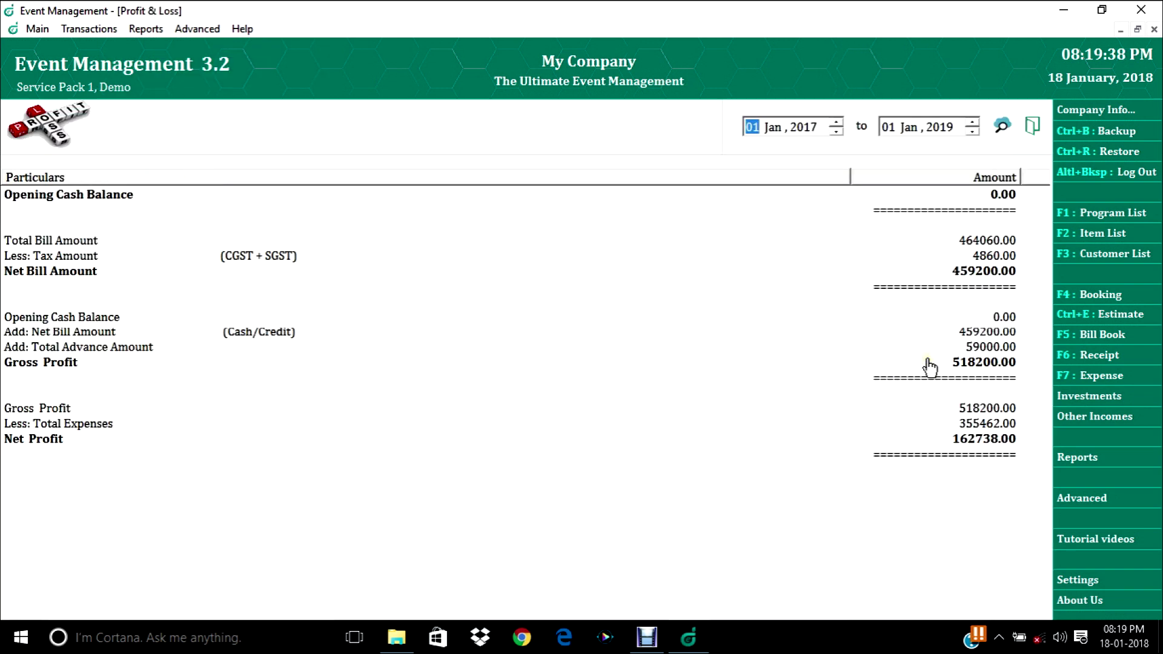
pyautogui.click(969, 437)
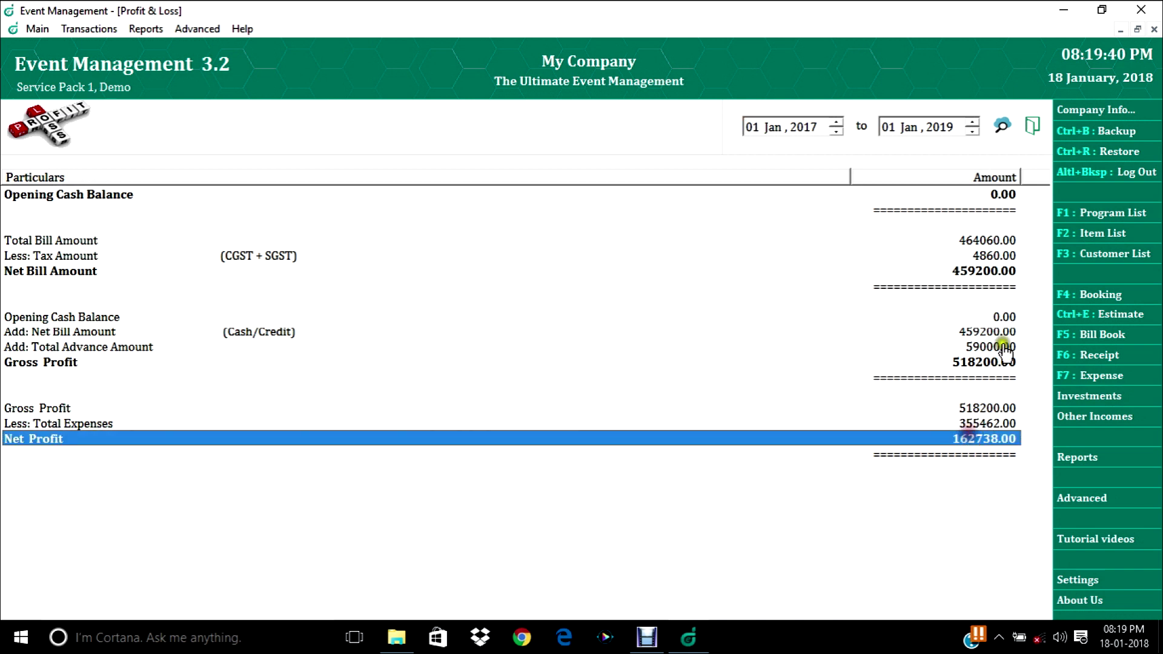
pyautogui.click(1154, 29)
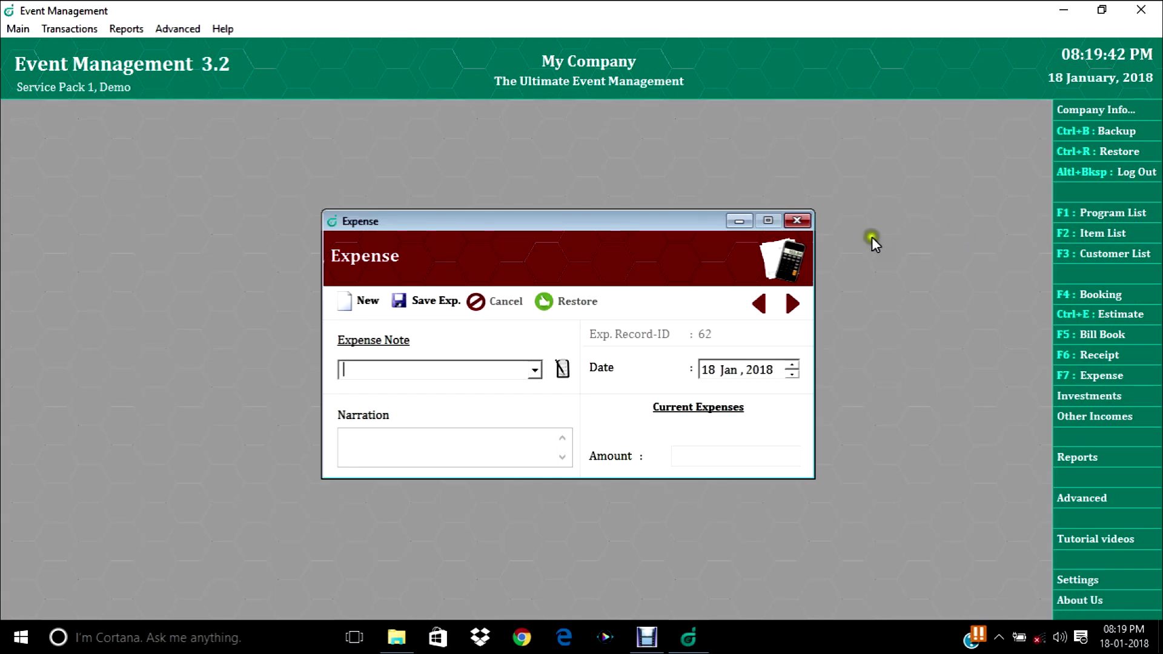
pyautogui.click(797, 221)
# Open the Investments list, inspect the new investment entry form without adding anything, and close both
pyautogui.click(56, 27)
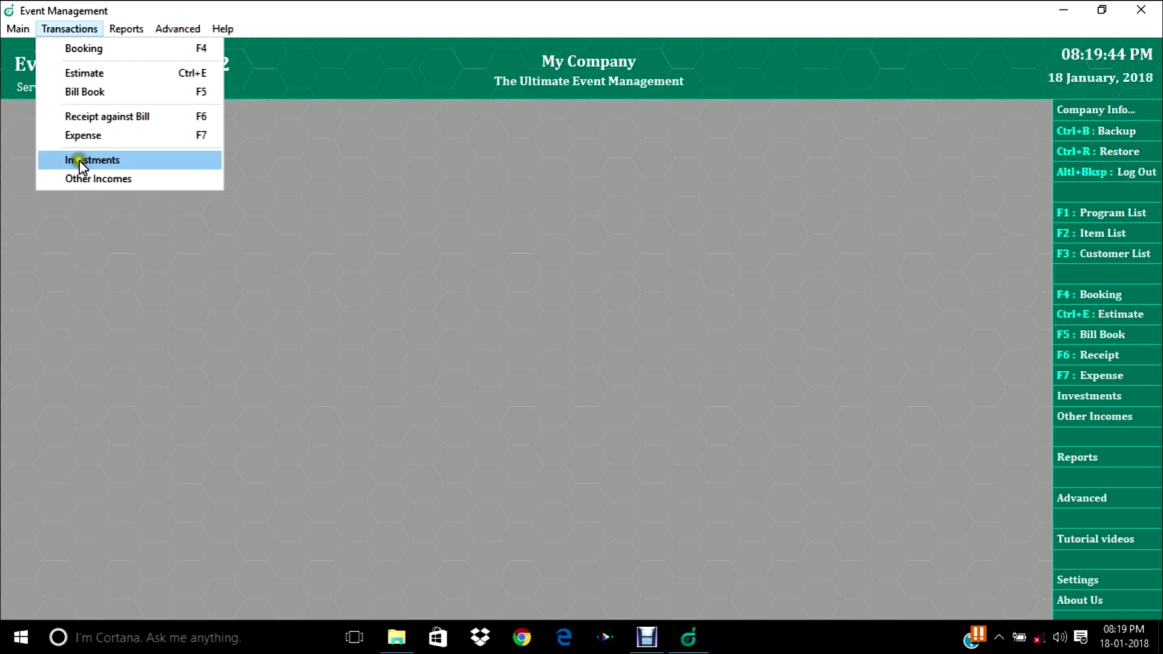
pyautogui.click(78, 159)
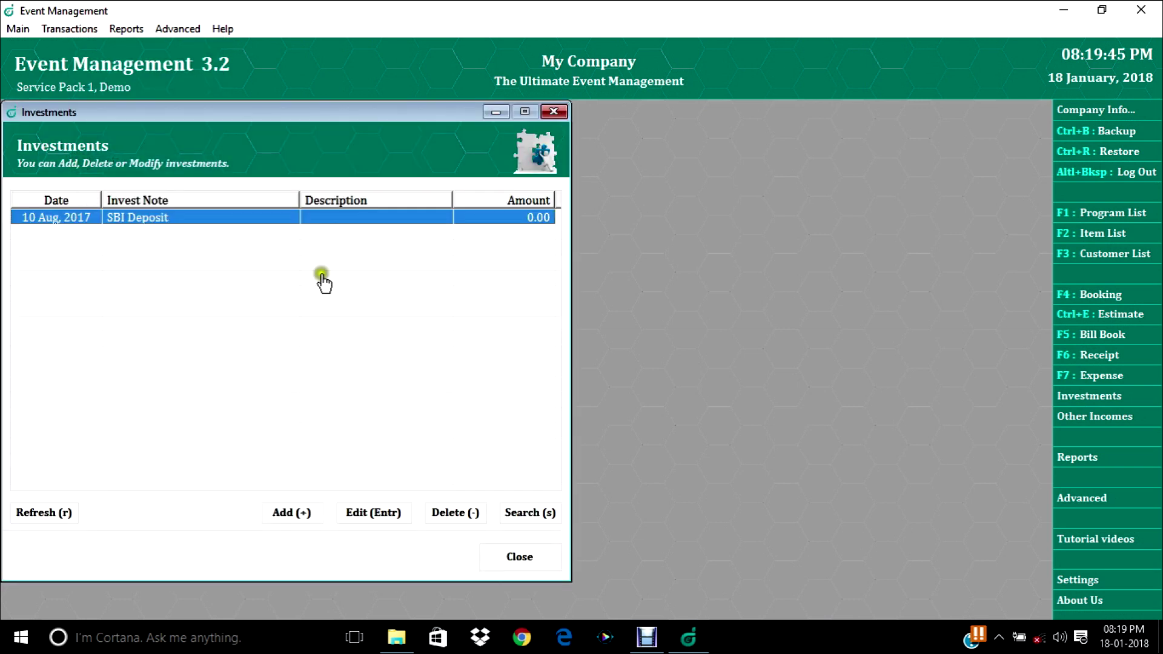
pyautogui.click(291, 513)
pyautogui.click(539, 344)
pyautogui.click(547, 371)
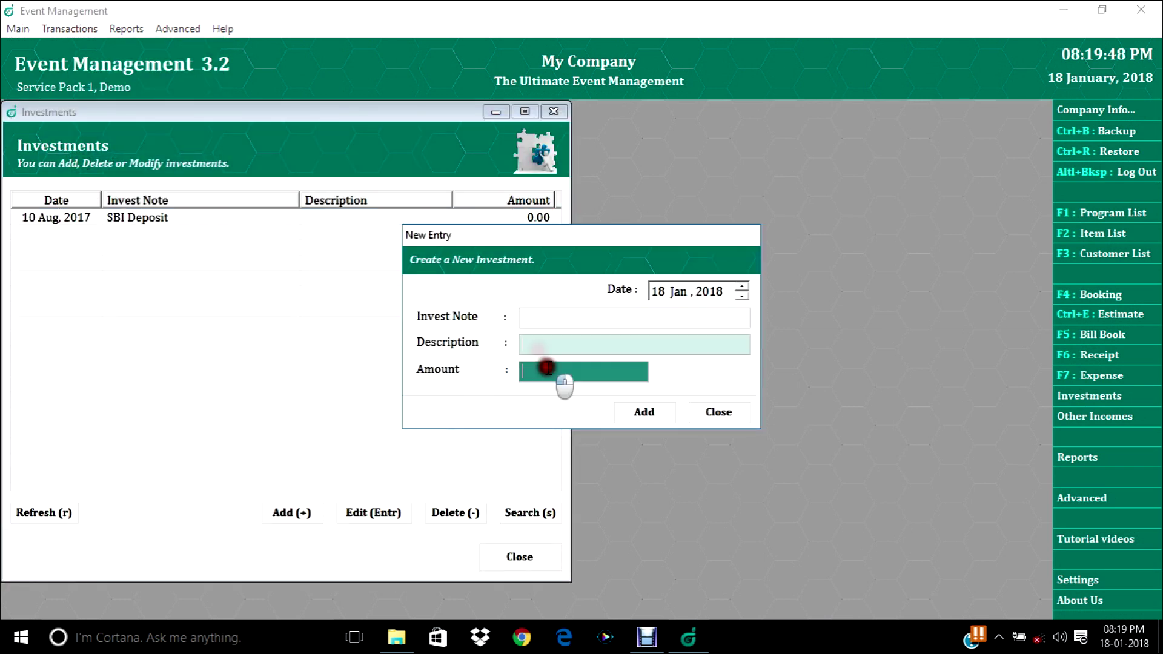
pyautogui.click(713, 414)
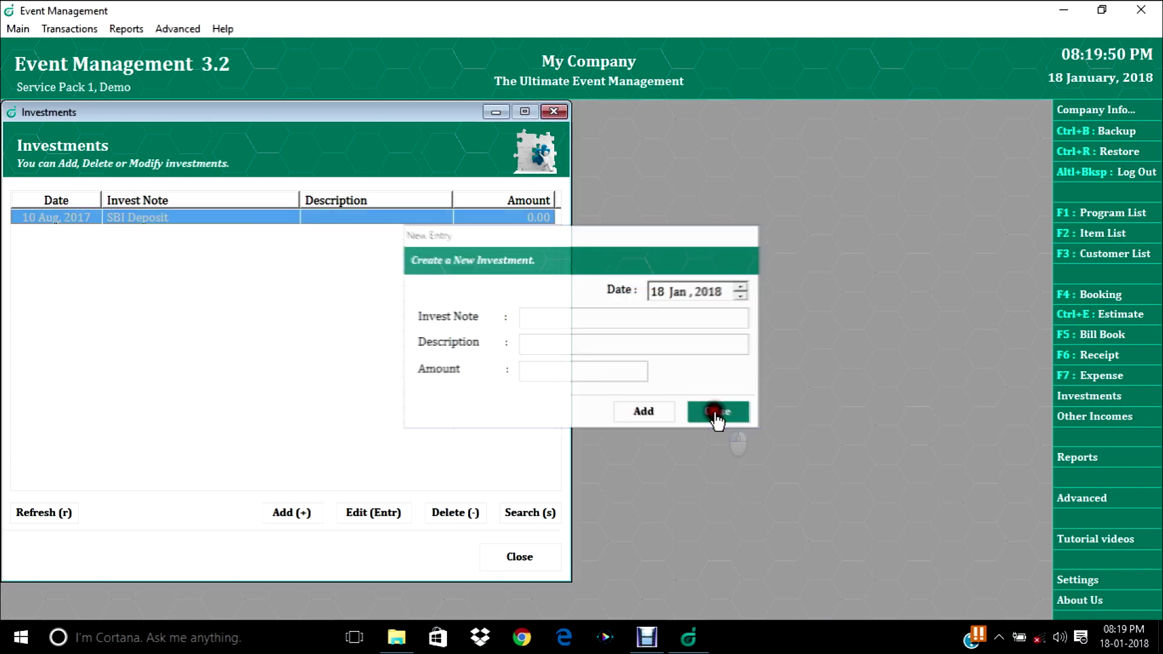
pyautogui.click(553, 114)
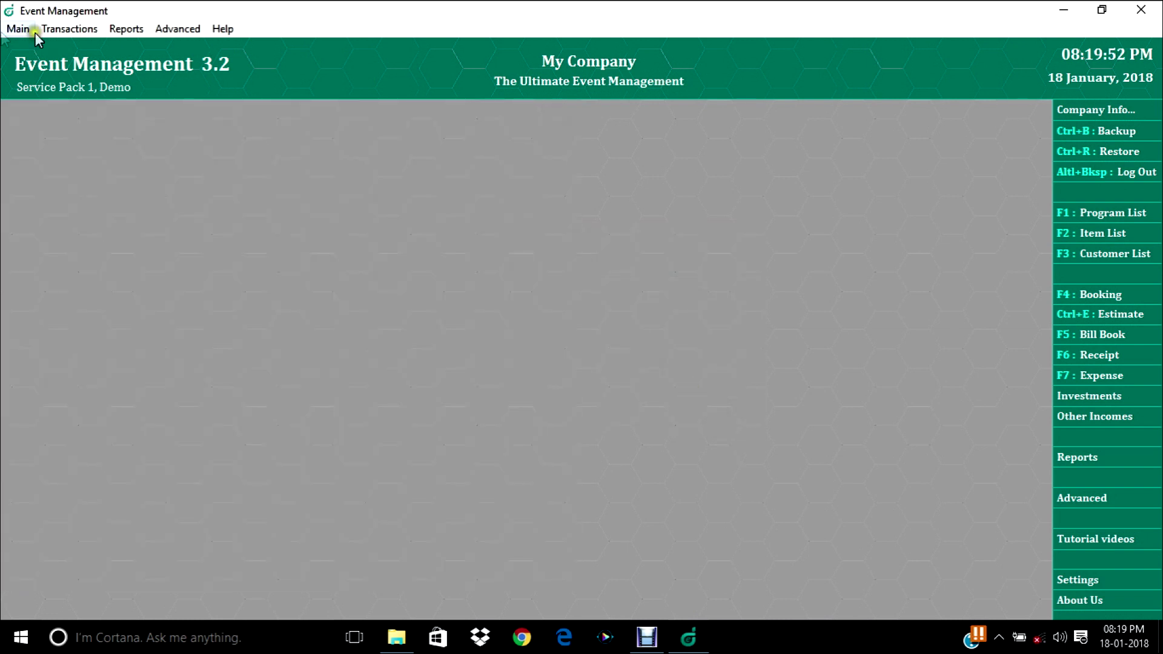
# Open the Other Incomes list, inspect the source note, description and amount fields of a new entry, and close both
pyautogui.click(66, 28)
pyautogui.click(85, 178)
pyautogui.click(292, 513)
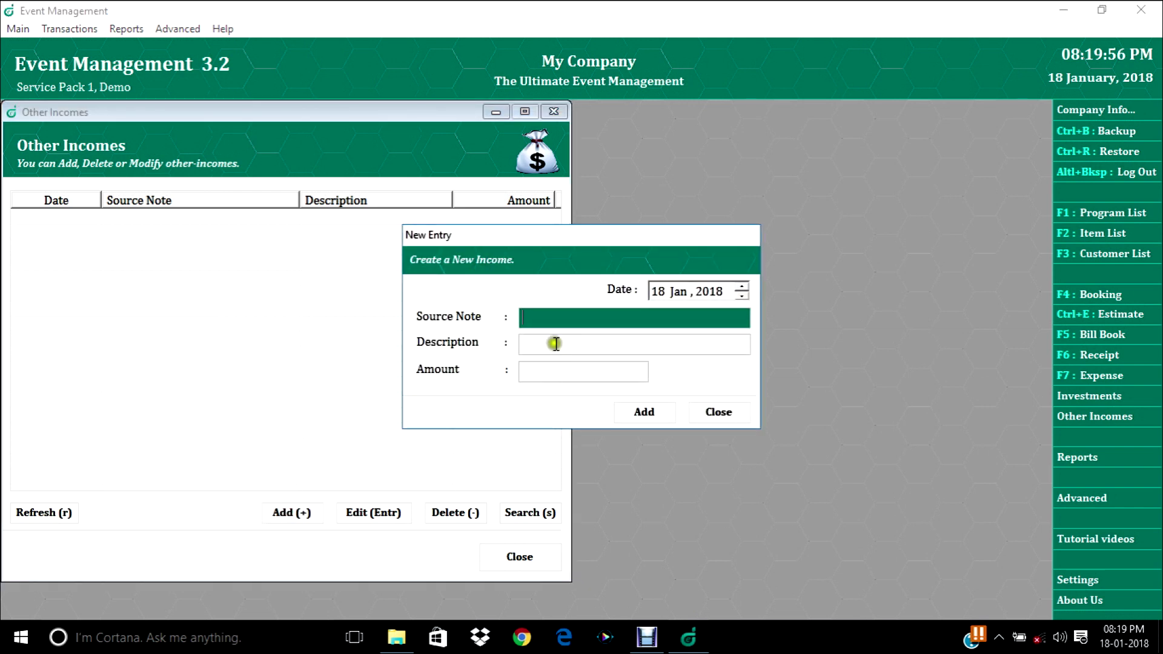
pyautogui.click(555, 343)
pyautogui.click(543, 371)
pyautogui.click(552, 320)
pyautogui.click(553, 341)
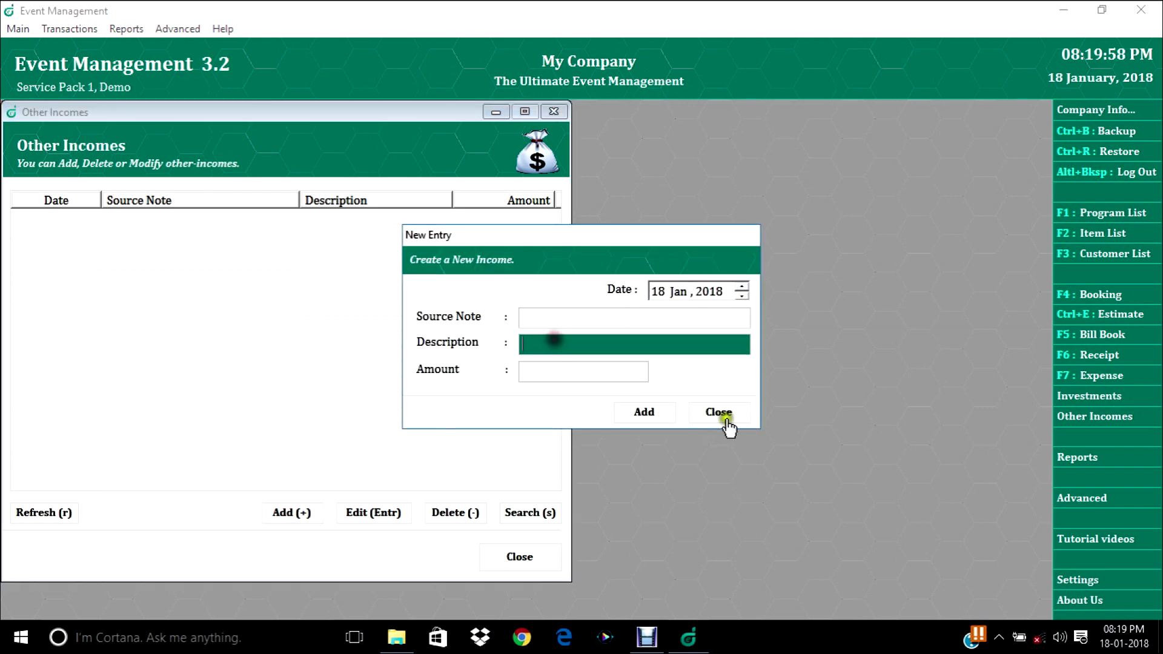
pyautogui.click(726, 418)
pyautogui.click(553, 111)
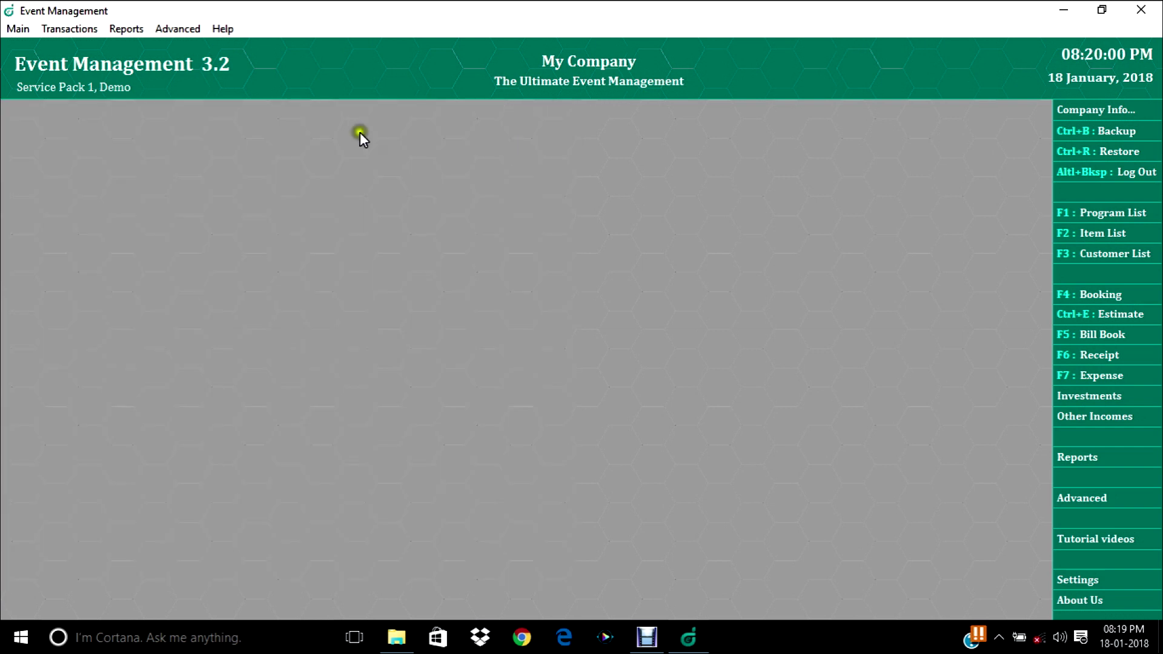
# Open the Cash Flows report and check the Cash in Hand row
pyautogui.click(137, 28)
pyautogui.click(152, 199)
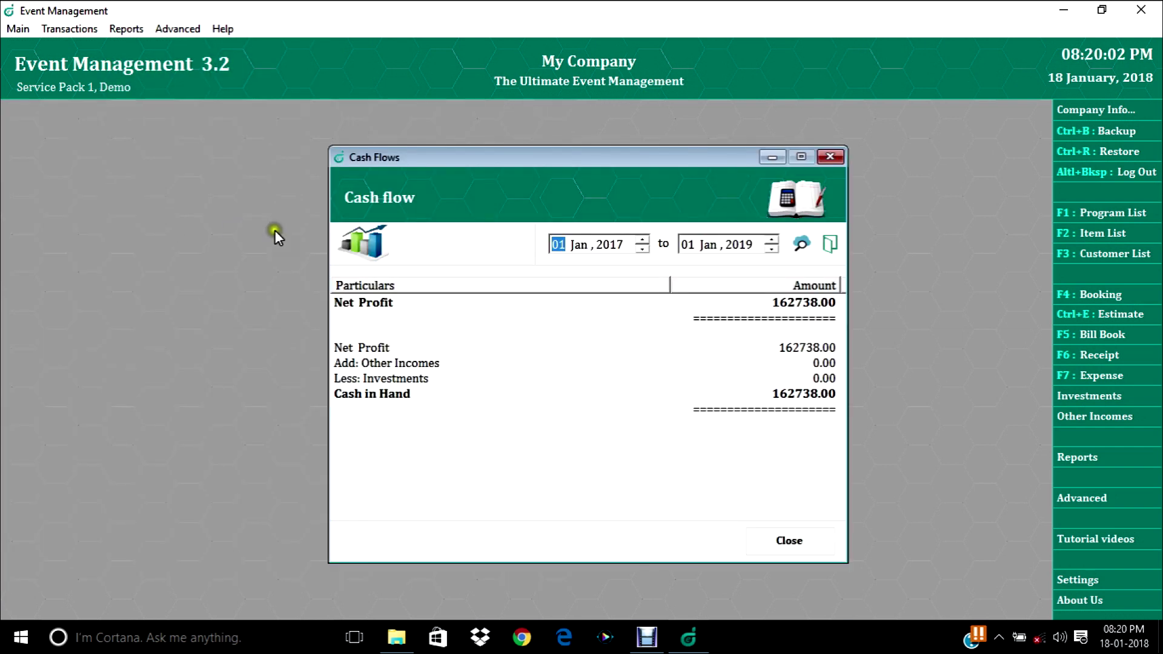
pyautogui.click(404, 395)
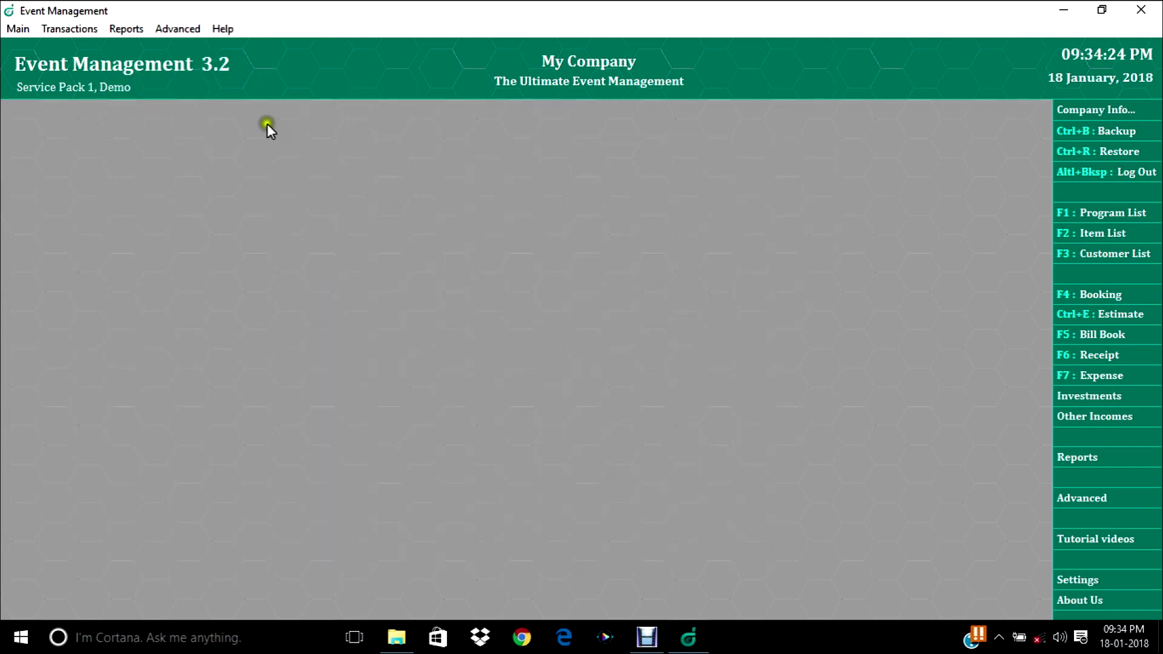
# Open the Contact Book, Send SMS and Stock Assets windows to view the advanced features
pyautogui.click(178, 28)
pyautogui.click(200, 74)
pyautogui.click(178, 28)
pyautogui.click(182, 91)
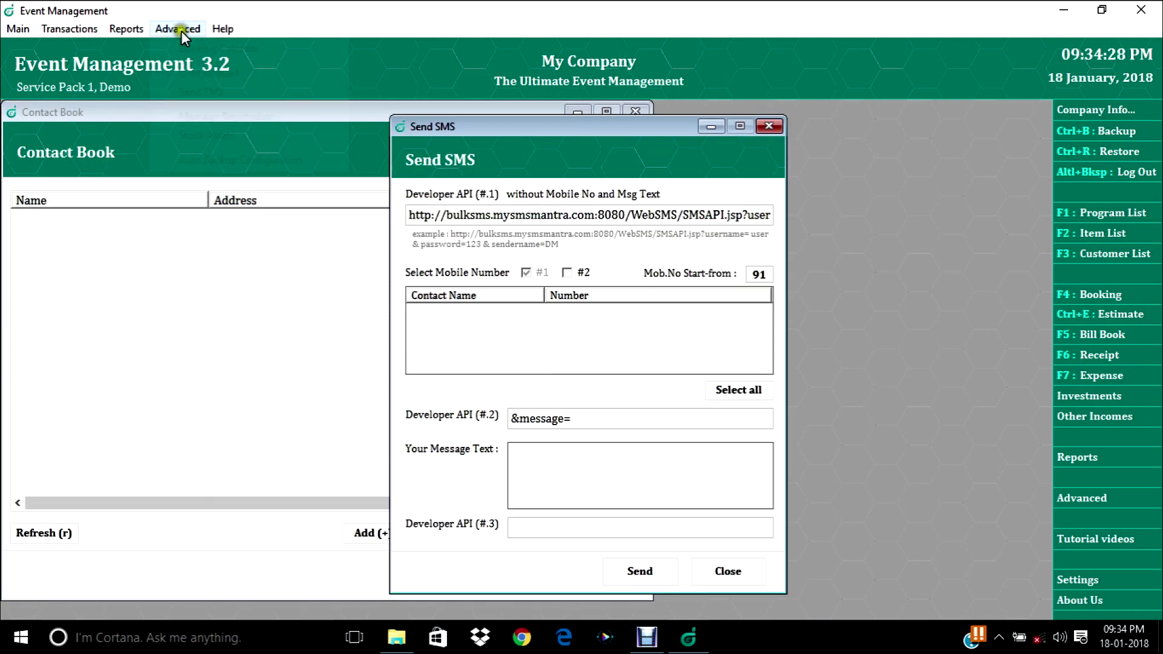
pyautogui.click(194, 136)
# Open the Marriage Registration list, preview the first registration's certificate down to the signature area, and close both
pyautogui.click(188, 31)
pyautogui.click(197, 115)
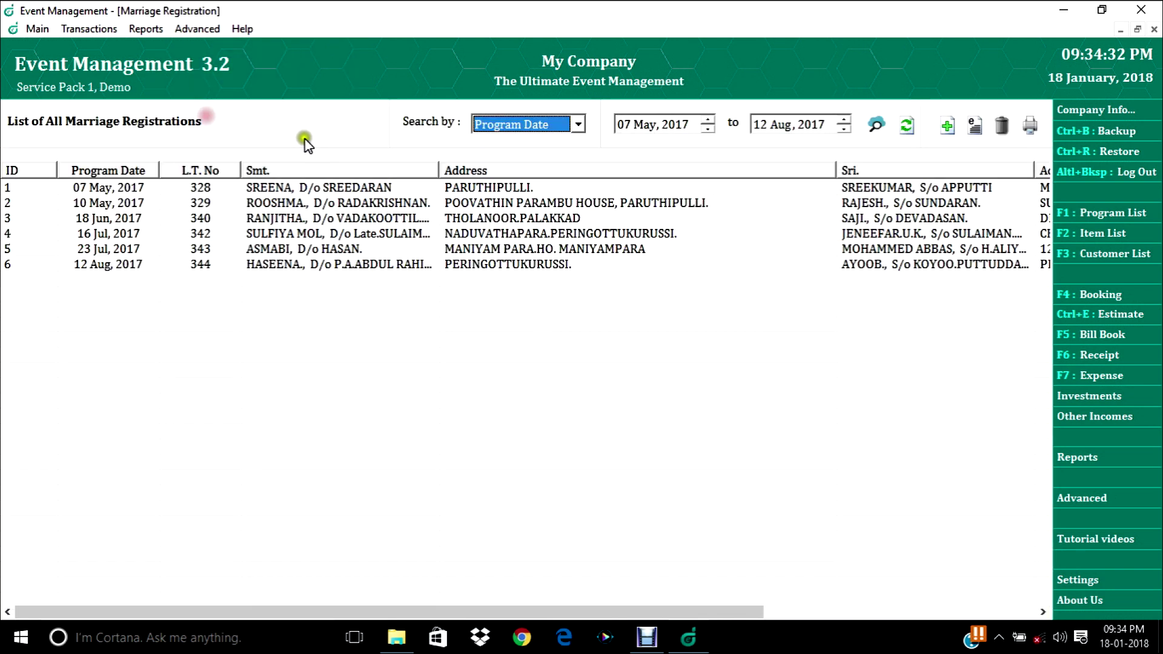
pyautogui.click(1030, 126)
pyautogui.moveTo(1038, 144); pyautogui.dragTo(1010, 366)
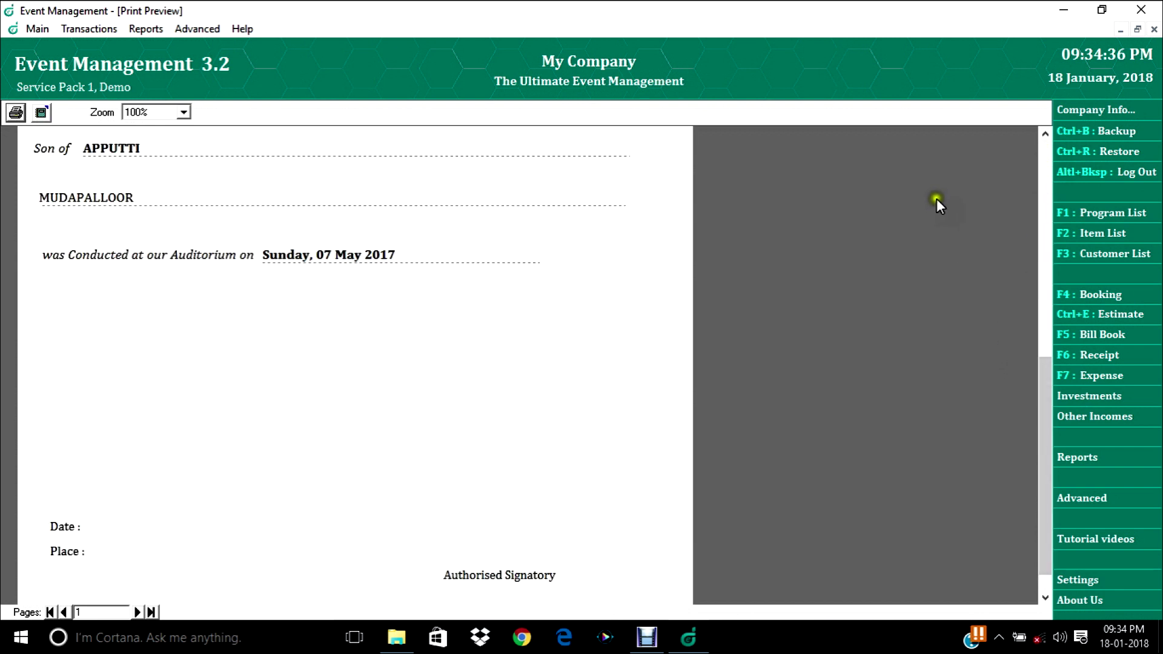
pyautogui.click(1155, 30)
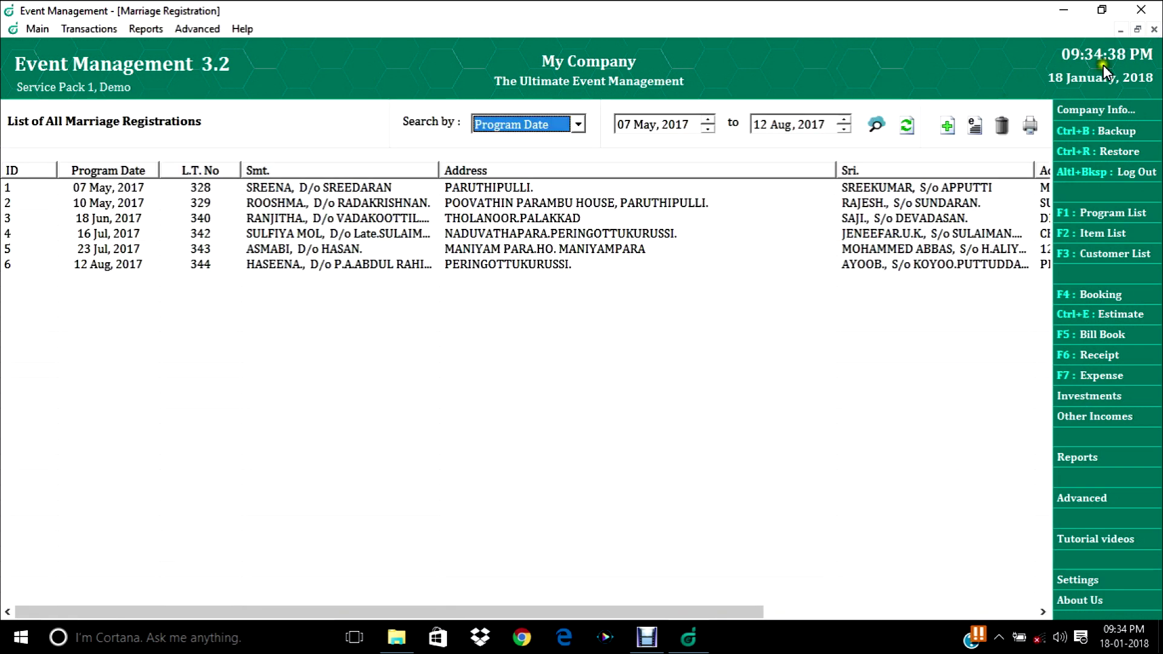
pyautogui.click(1151, 30)
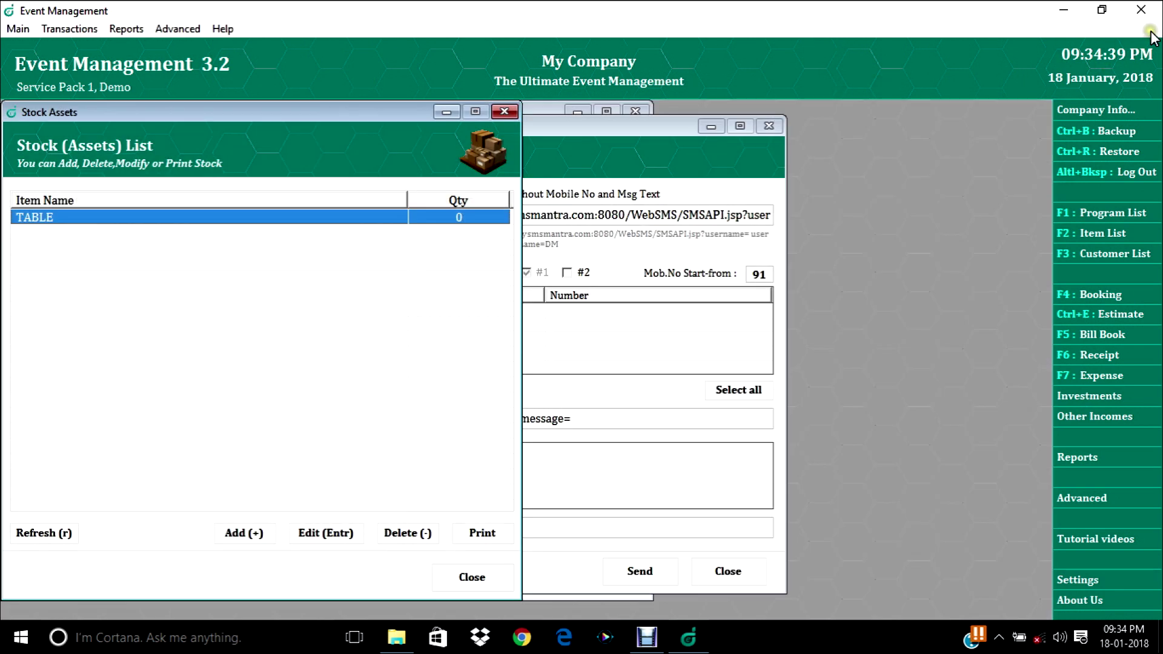
# Close the Stock Assets, Contact Book and Send SMS windows
pyautogui.click(503, 111)
pyautogui.click(636, 111)
pyautogui.click(725, 125)
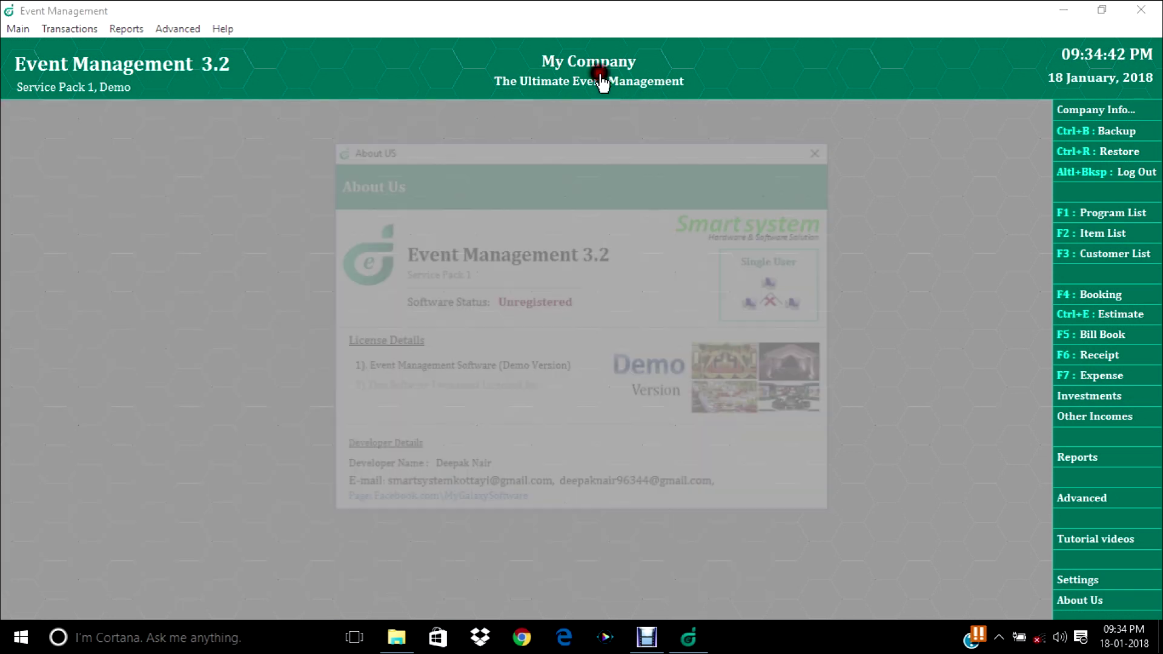